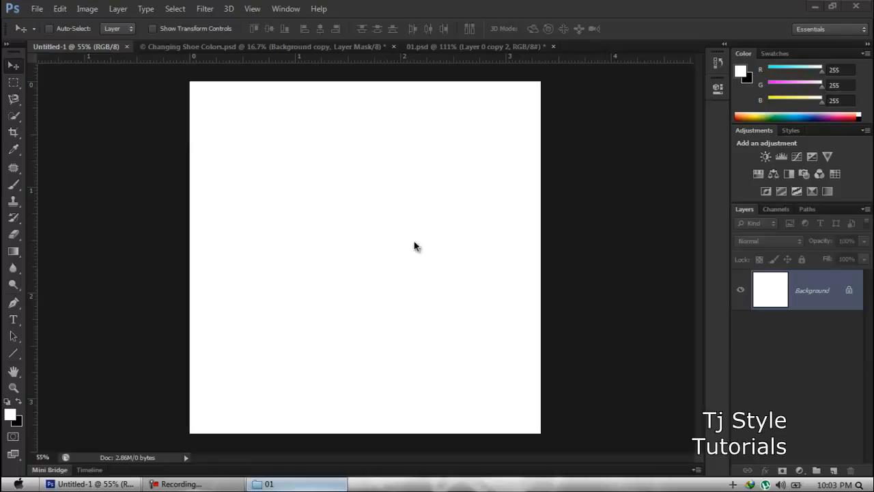
pyautogui.click(398, 15)
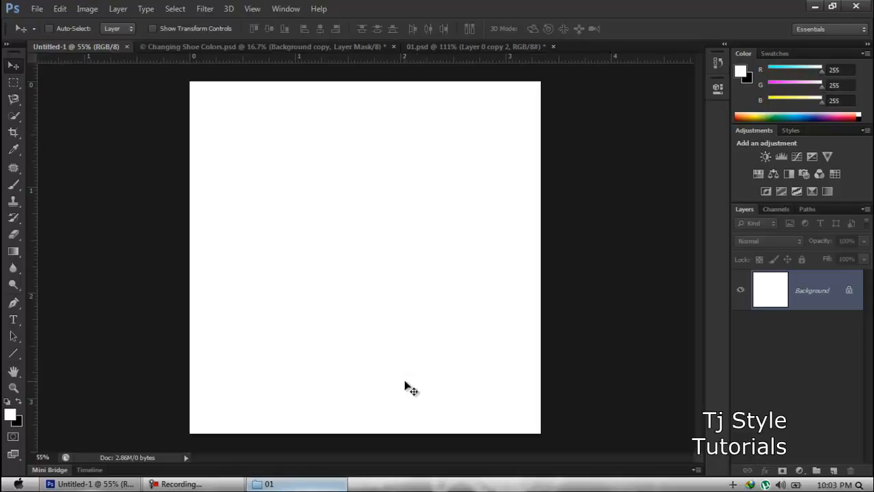
pyautogui.click(289, 487)
pyautogui.click(292, 487)
# Select the Brush tool, set its size to 200 px, and dab white paint once on the canvas.
pyautogui.press('b')
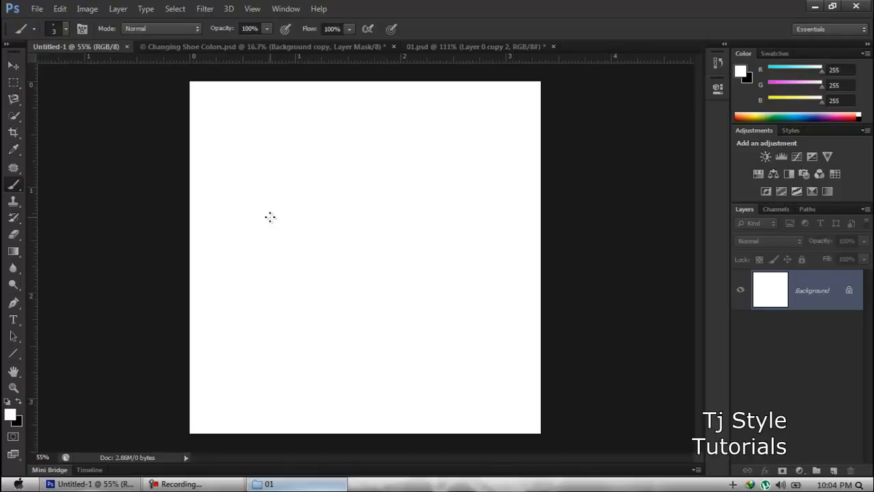
pyautogui.press(']')
pyautogui.press(']')
pyautogui.press(']')
pyautogui.press(']')
pyautogui.press(']')
pyautogui.press(']')
pyautogui.press(']')
pyautogui.press(']')
pyautogui.press(']')
pyautogui.press(']')
pyautogui.press(']')
pyautogui.press(']')
pyautogui.press(']')
pyautogui.press(']')
pyautogui.press(']')
pyautogui.press(']')
pyautogui.press('[')
pyautogui.press('[')
pyautogui.press(']')
pyautogui.press(']')
pyautogui.press(']')
pyautogui.press(']')
pyautogui.press(']')
pyautogui.press(']')
pyautogui.press(']')
pyautogui.press(']')
pyautogui.press(']')
pyautogui.press('[')
pyautogui.press('[')
pyautogui.press('[')
pyautogui.press('[')
pyautogui.press('[')
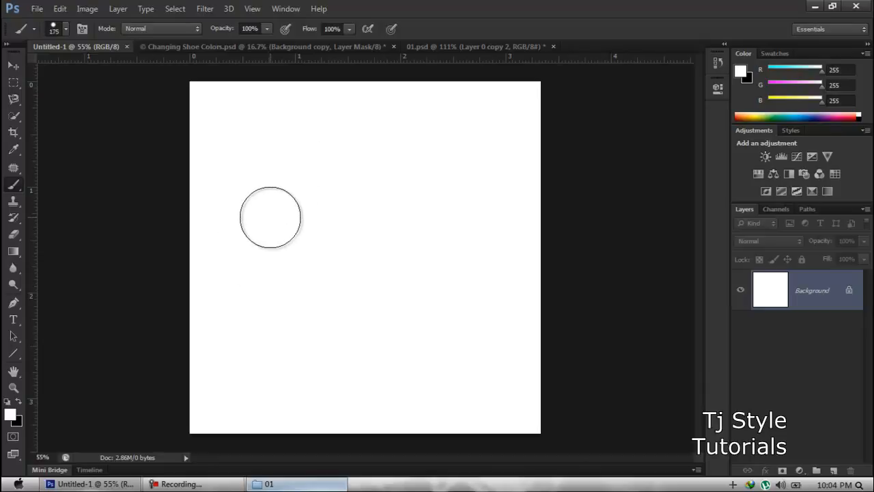
pyautogui.press(']')
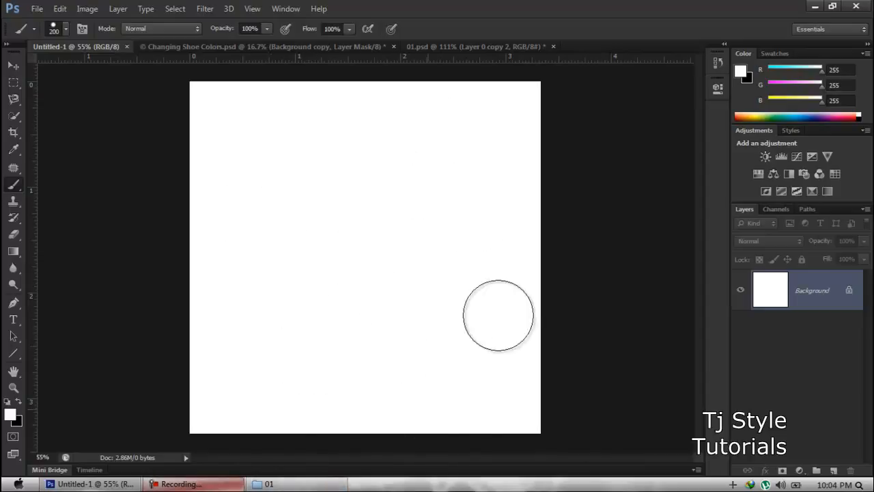
pyautogui.click(340, 307)
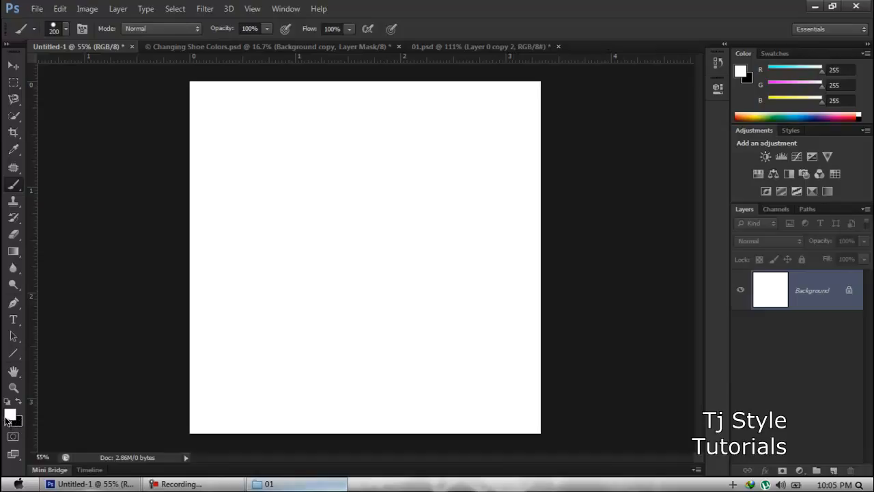
# Set the foreground color to teal, #3ca09c.
pyautogui.click(13, 415)
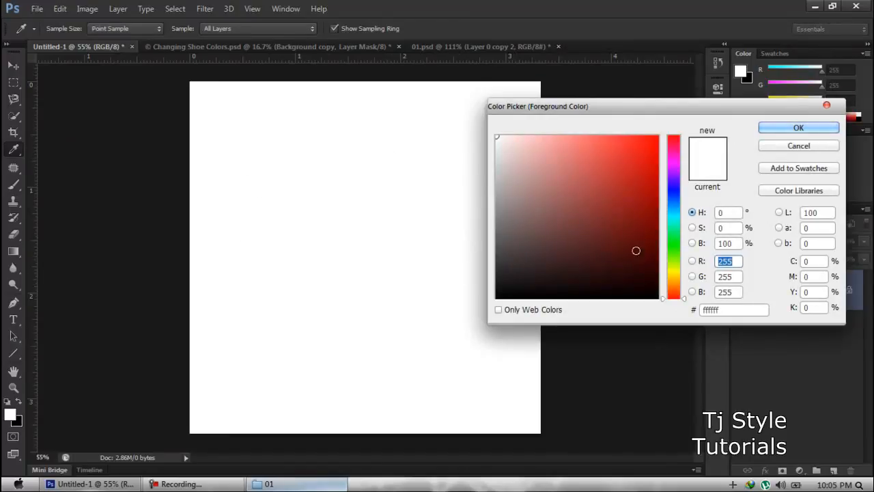
pyautogui.click(673, 217)
pyautogui.click(598, 196)
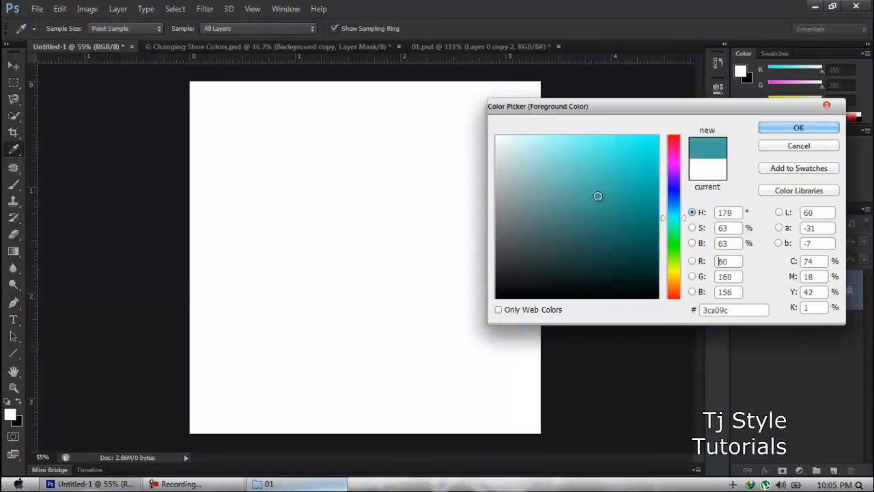
pyautogui.click(812, 127)
# Try two broad teal brush strokes at 200 px across the canvas and undo both.
pyautogui.press('b')
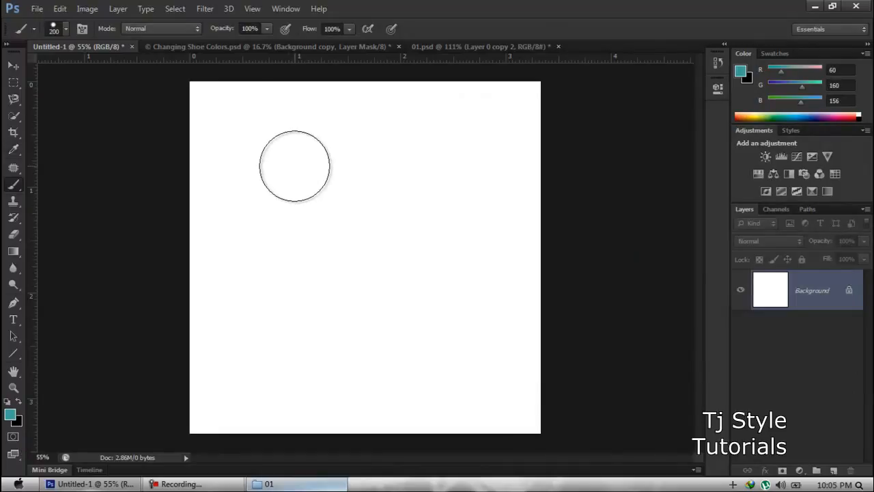
pyautogui.moveTo(288, 163)
pyautogui.mouseDown()
pyautogui.moveTo(374, 146)
pyautogui.moveTo(325, 255)
pyautogui.moveTo(416, 248)
pyautogui.moveTo(470, 303)
pyautogui.moveTo(468, 371)
pyautogui.mouseUp()
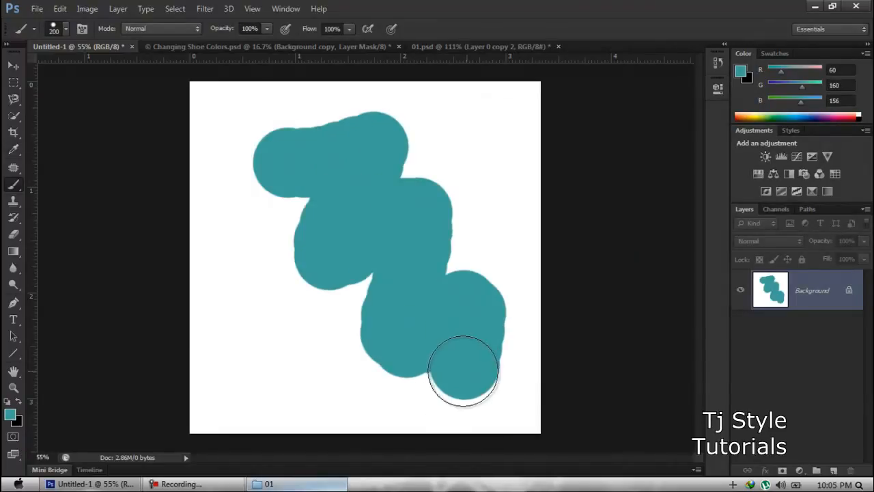
pyautogui.moveTo(198, 275)
pyautogui.mouseDown()
pyautogui.moveTo(261, 389)
pyautogui.moveTo(380, 406)
pyautogui.mouseUp()
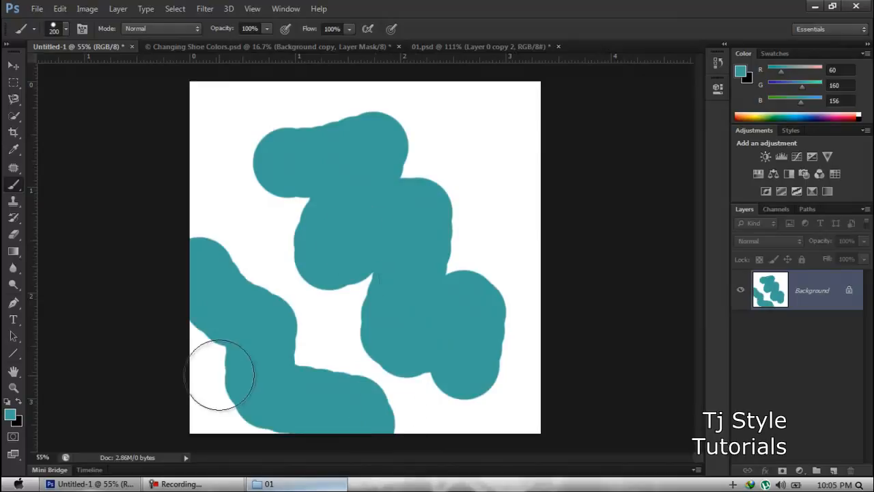
pyautogui.hotkey('ctrl', 'z')
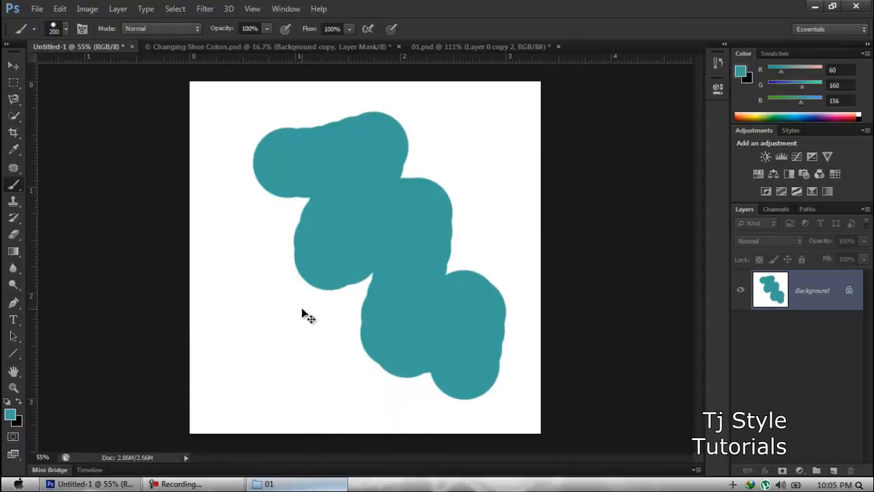
pyautogui.hotkey('ctrl', 'alt', 'z')
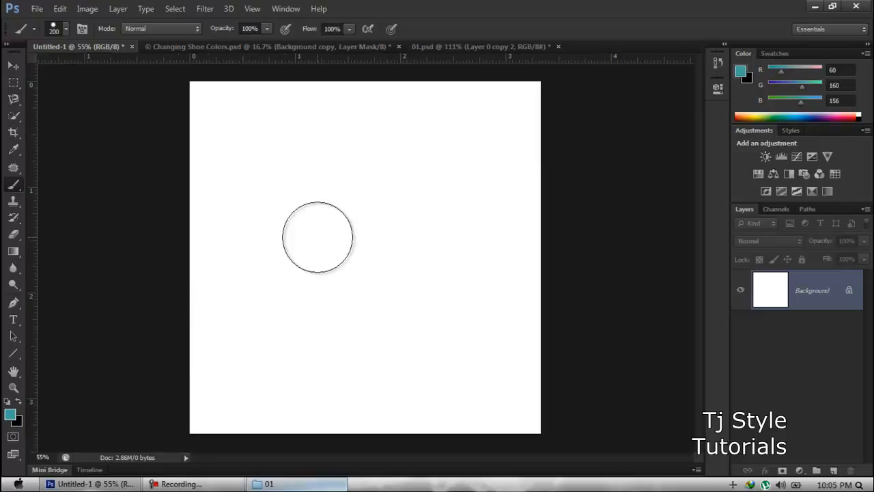
# Reduce the brush size to 60 px and paint a horizontal teal stroke across the upper part of the canvas.
pyautogui.press('[')
pyautogui.press('[')
pyautogui.press('[')
pyautogui.press('[')
pyautogui.press('[')
pyautogui.press('[')
pyautogui.press('[')
pyautogui.press('[')
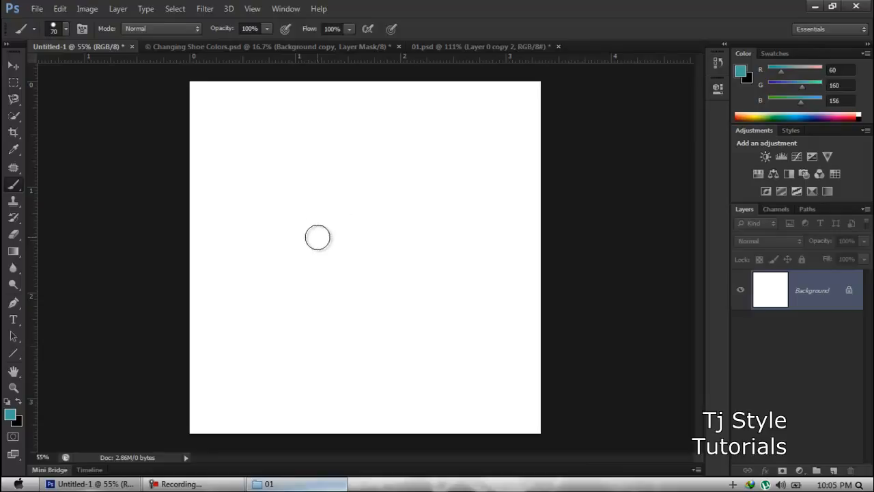
pyautogui.click(11, 416)
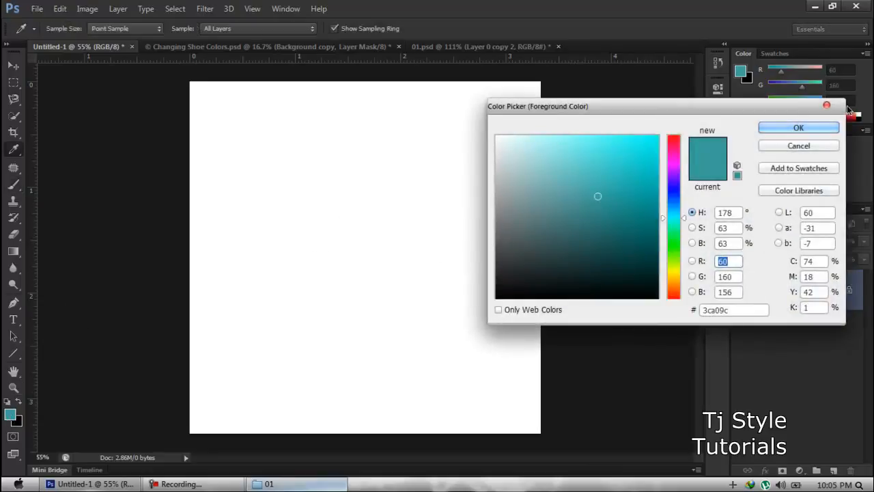
pyautogui.click(795, 128)
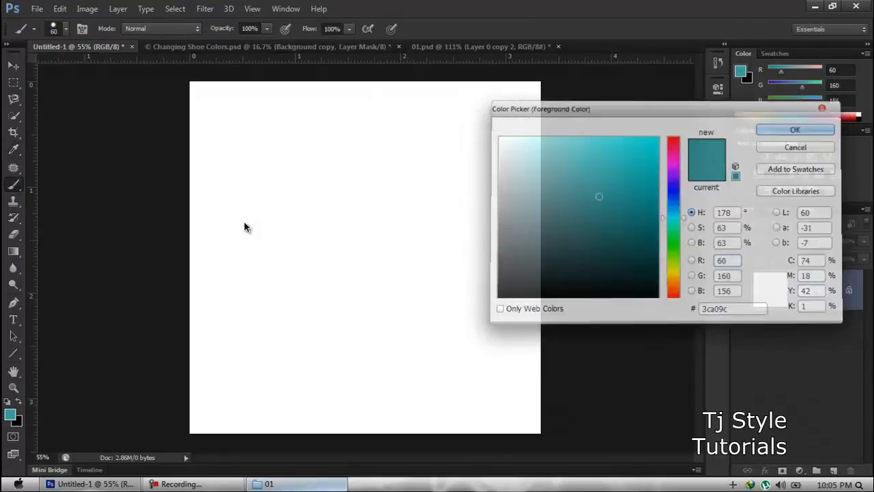
pyautogui.click(215, 122)
pyautogui.moveTo(215, 122); pyautogui.dragTo(512, 125)
# Lower the brush hardness and paint a soft-edged horizontal stroke below the first one.
pyautogui.scroll(5, 262, 111)
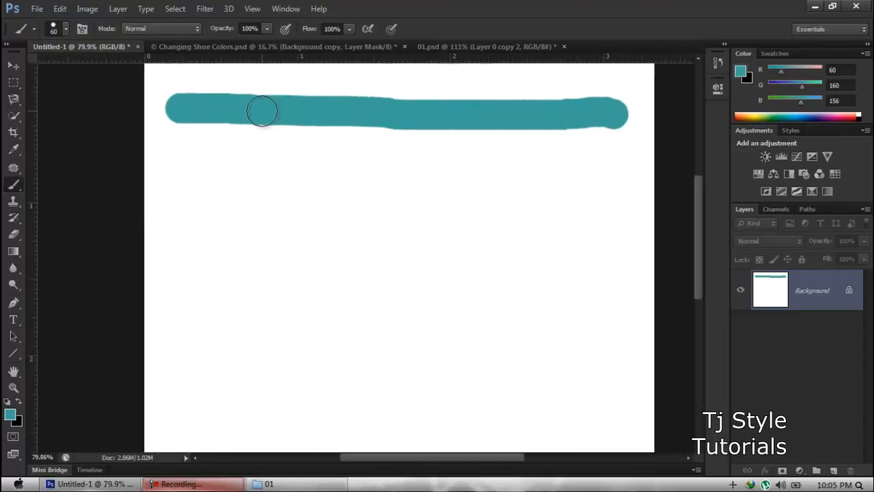
pyautogui.moveTo(283, 116); pyautogui.dragTo(286, 194)
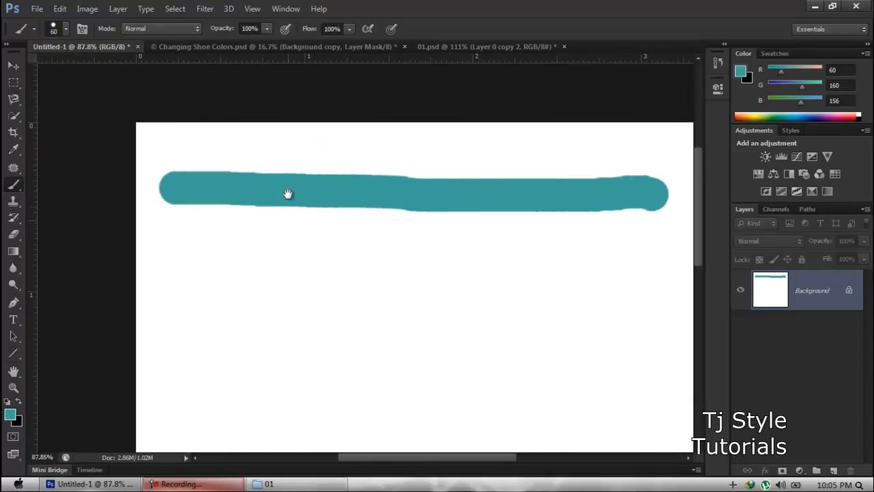
pyautogui.scroll(-4, 267, 170)
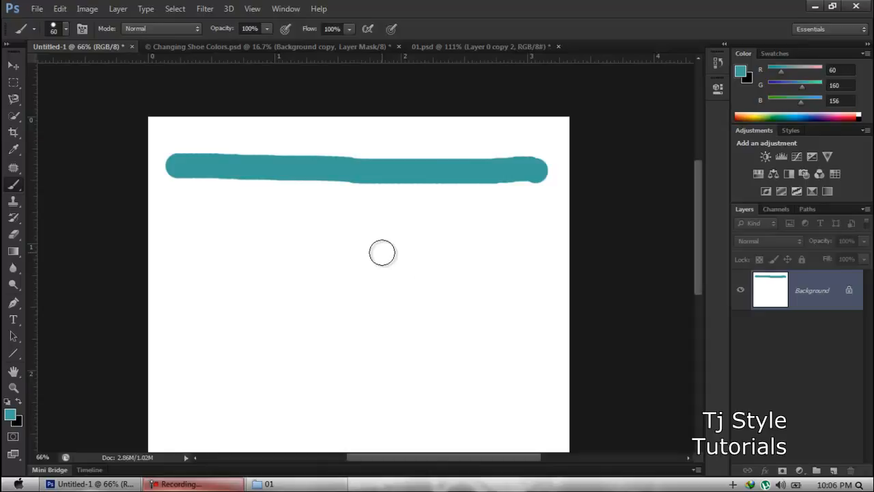
pyautogui.press('[')
pyautogui.press('[')
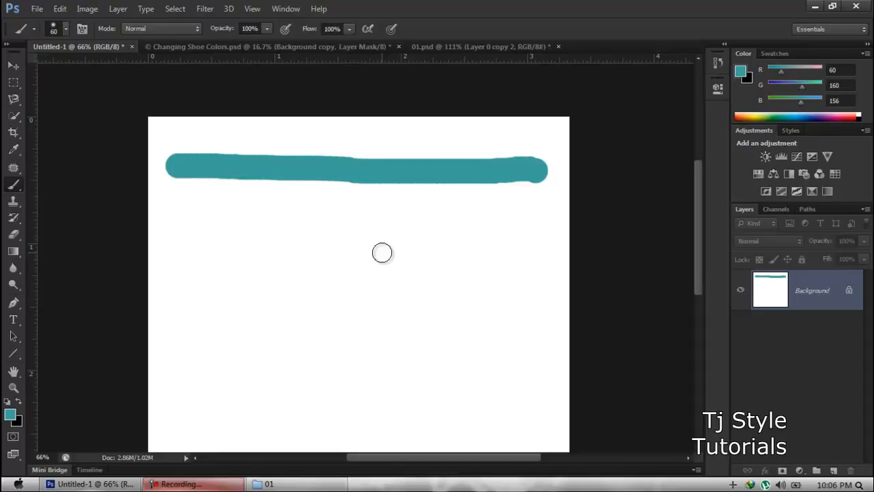
pyautogui.press(']')
pyautogui.press(']')
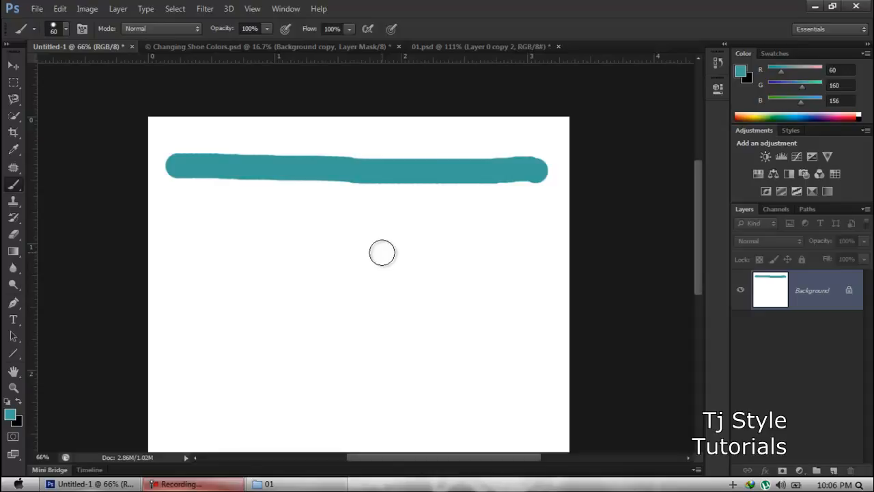
pyautogui.press('[')
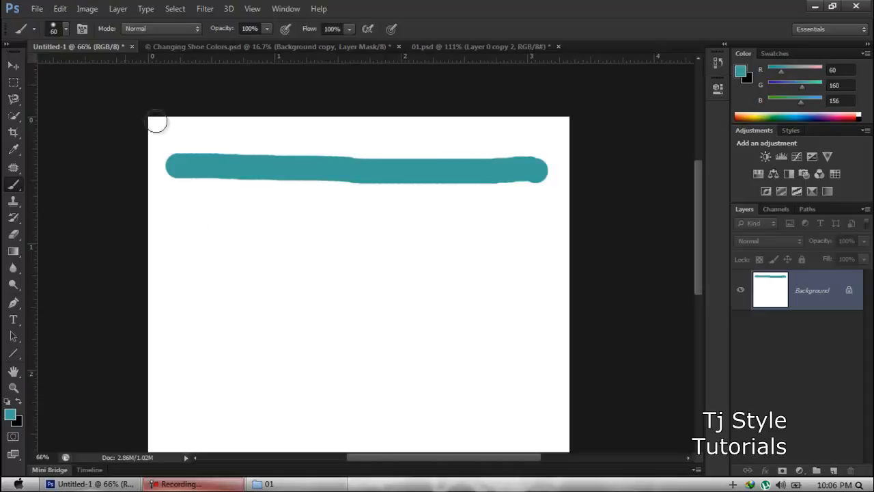
pyautogui.moveTo(188, 215)
pyautogui.mouseDown()
pyautogui.moveTo(353, 222)
pyautogui.moveTo(540, 217)
pyautogui.mouseUp()
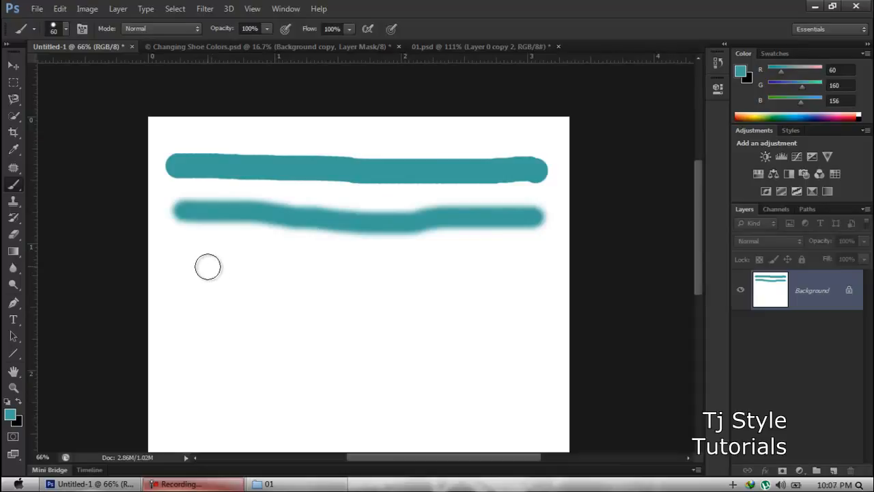
# Paint a hard-edged horizontal stroke below the soft one and add a short downward stroke at its left end.
pyautogui.moveTo(191, 254); pyautogui.dragTo(523, 254)
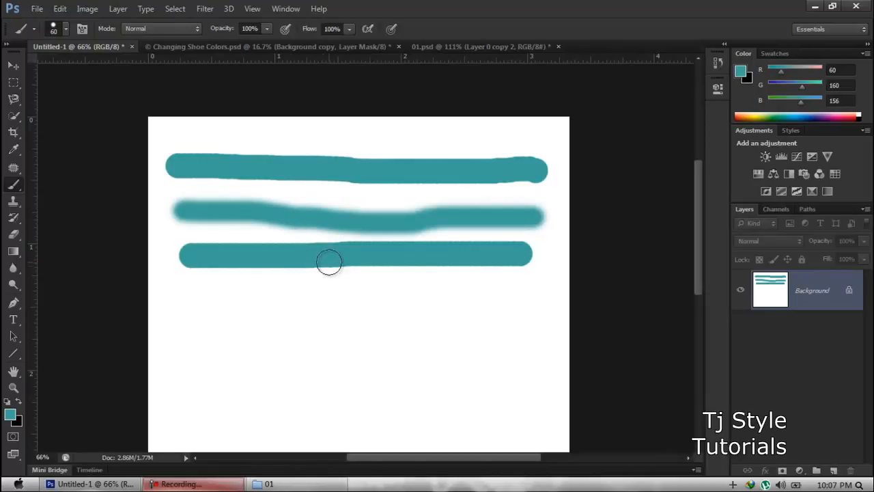
pyautogui.hotkey('ctrl', '0')
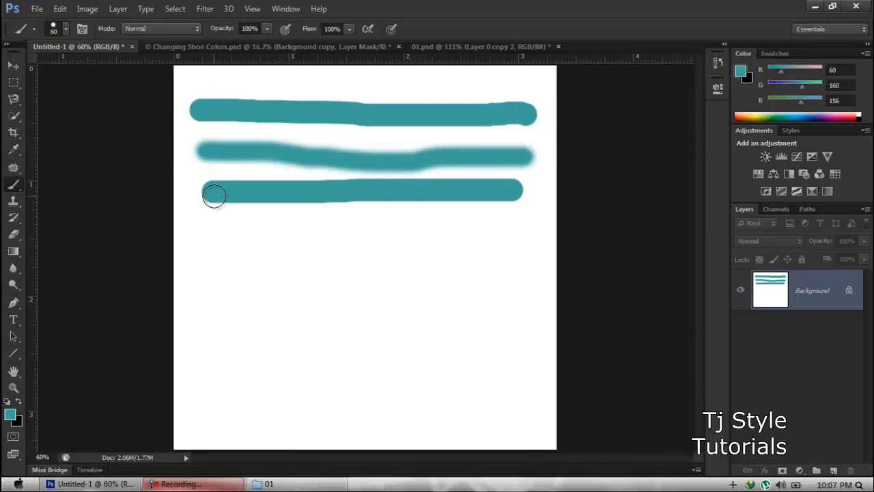
pyautogui.moveTo(213, 195); pyautogui.dragTo(213, 212)
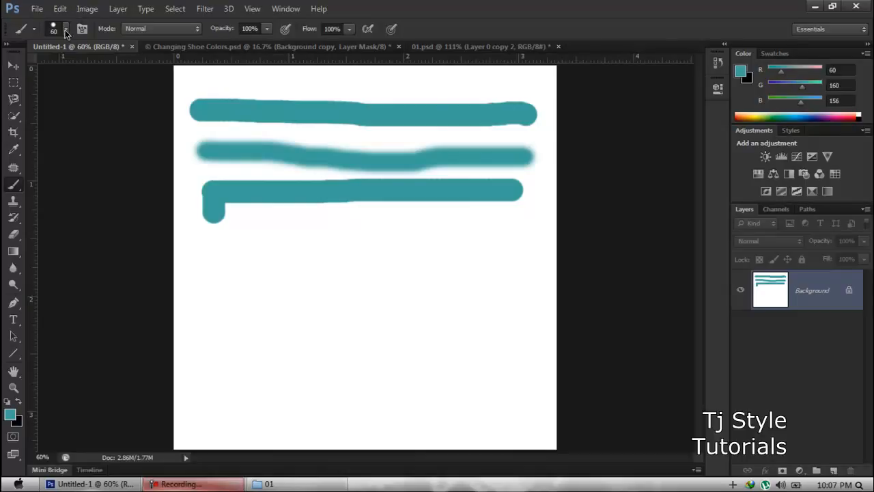
# Look through the available brush presets in the brush preset picker.
pyautogui.click(66, 32)
pyautogui.moveTo(146, 138); pyautogui.dragTo(147, 156)
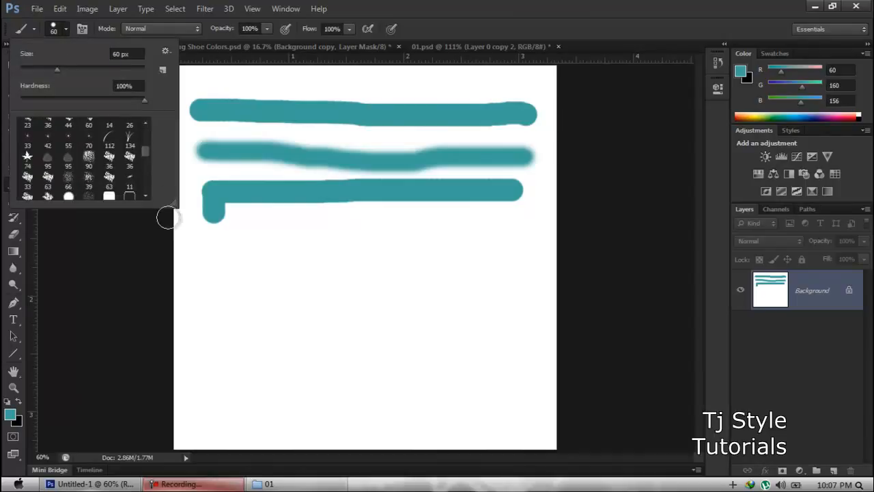
pyautogui.click(474, 23)
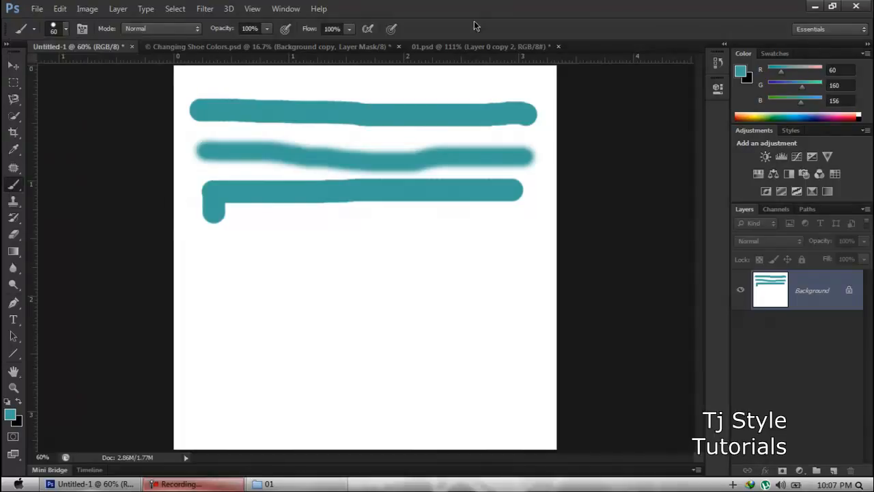
# Switch briefly to the Move tool, return to the Brush tool, and enlarge the brush preset picker to show all presets.
pyautogui.click(11, 68)
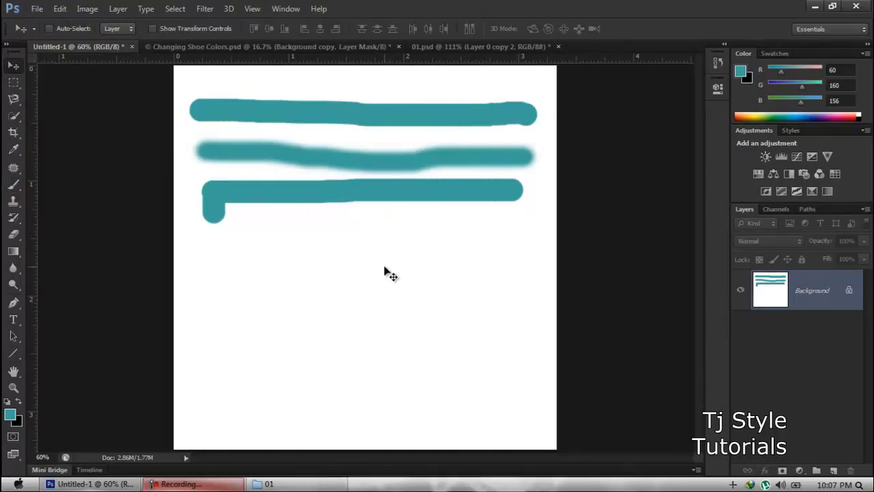
pyautogui.press('b')
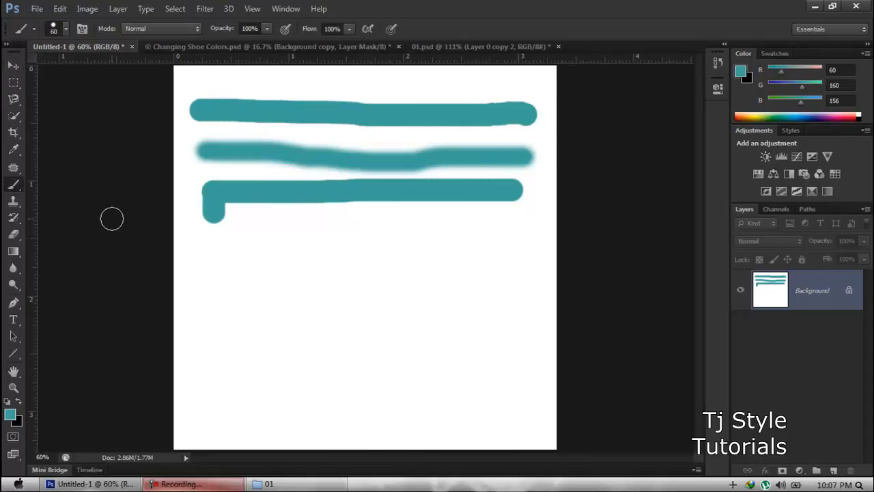
pyautogui.click(67, 29)
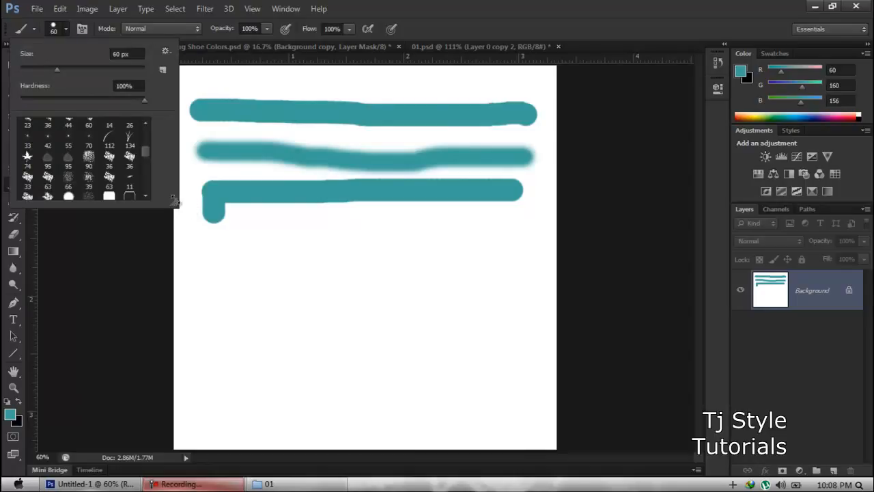
pyautogui.moveTo(176, 206)
pyautogui.mouseDown()
pyautogui.moveTo(341, 356)
pyautogui.moveTo(373, 390)
pyautogui.moveTo(375, 412)
pyautogui.mouseUp()
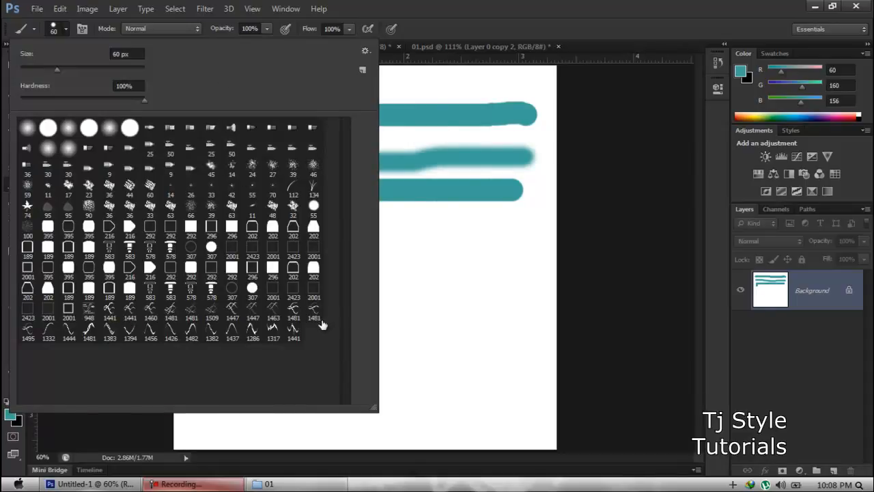
pyautogui.click(267, 483)
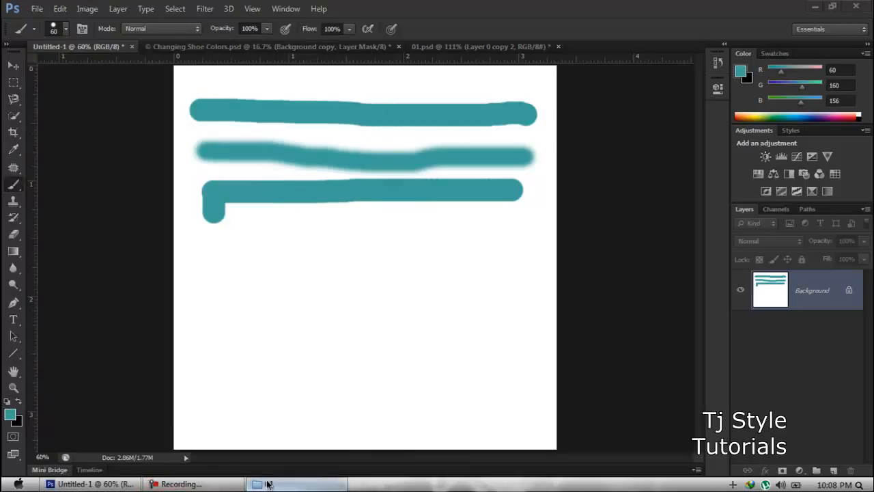
pyautogui.click(161, 484)
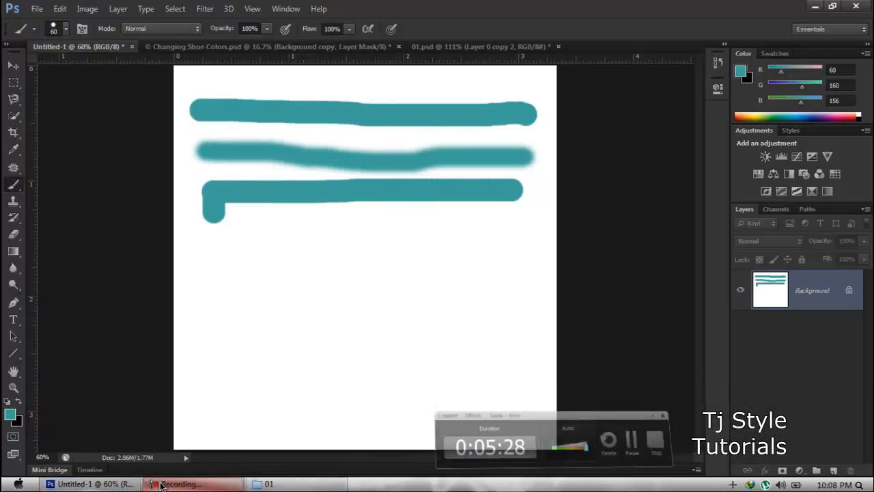
pyautogui.click(173, 484)
pyautogui.click(180, 482)
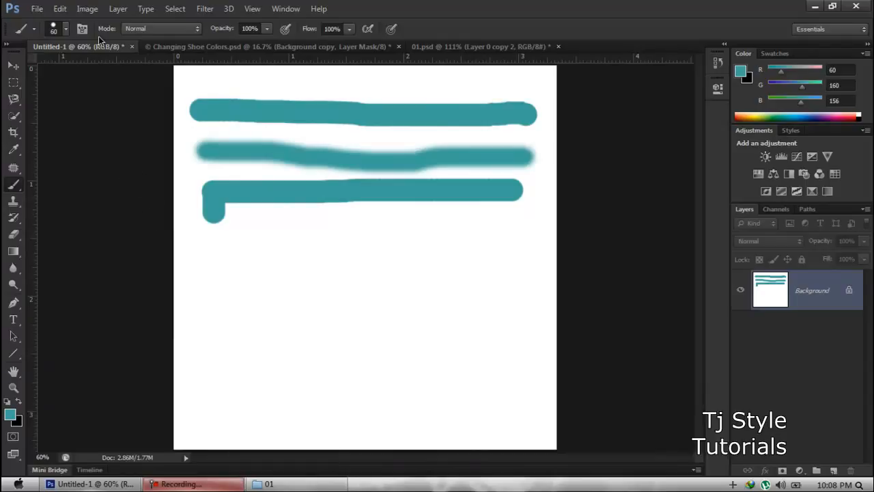
# Display the brush presets as large thumbnails and look through them.
pyautogui.click(67, 28)
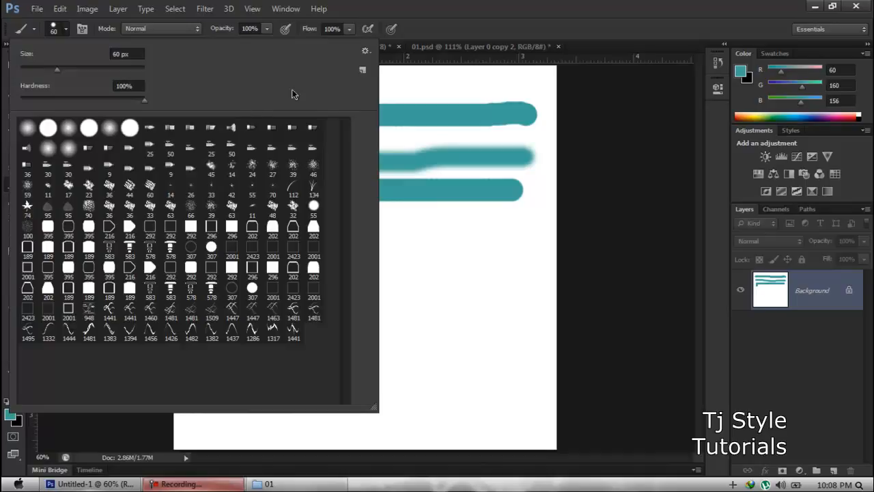
pyautogui.click(365, 52)
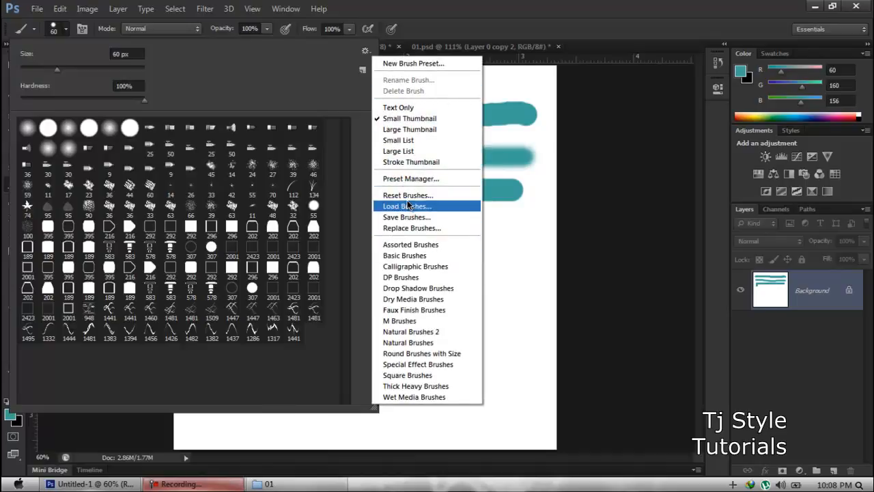
pyautogui.click(324, 81)
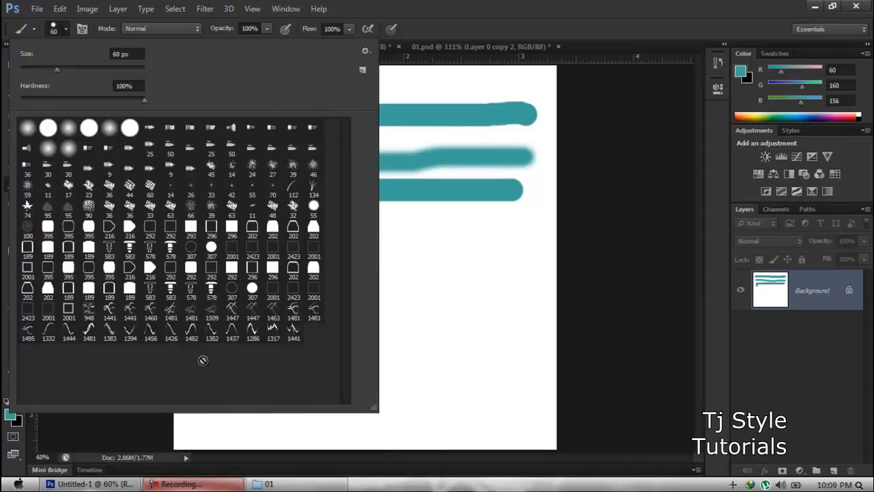
pyautogui.click(365, 52)
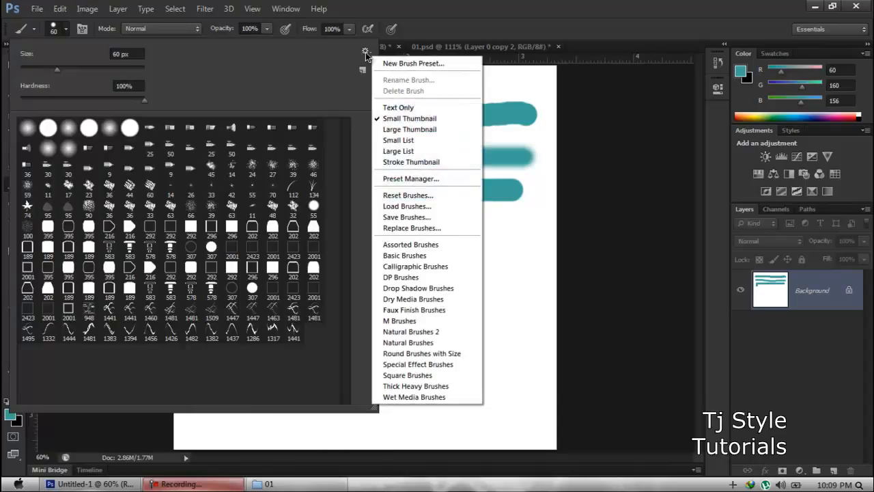
pyautogui.click(409, 130)
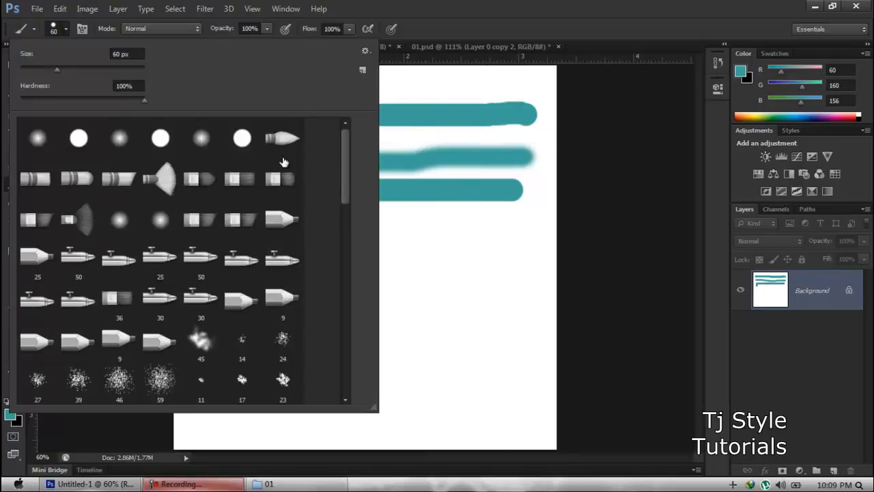
pyautogui.moveTo(344, 142); pyautogui.dragTo(347, 228)
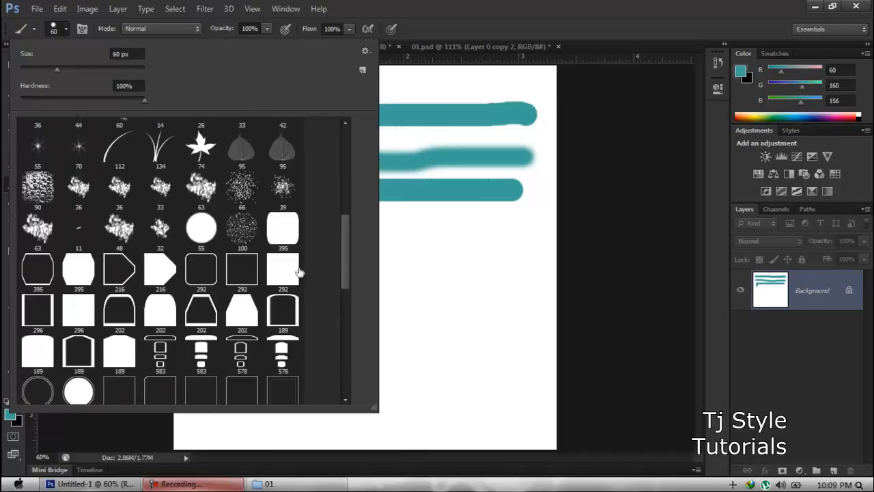
pyautogui.moveTo(343, 234)
pyautogui.mouseDown()
pyautogui.moveTo(347, 265)
pyautogui.moveTo(351, 176)
pyautogui.mouseUp()
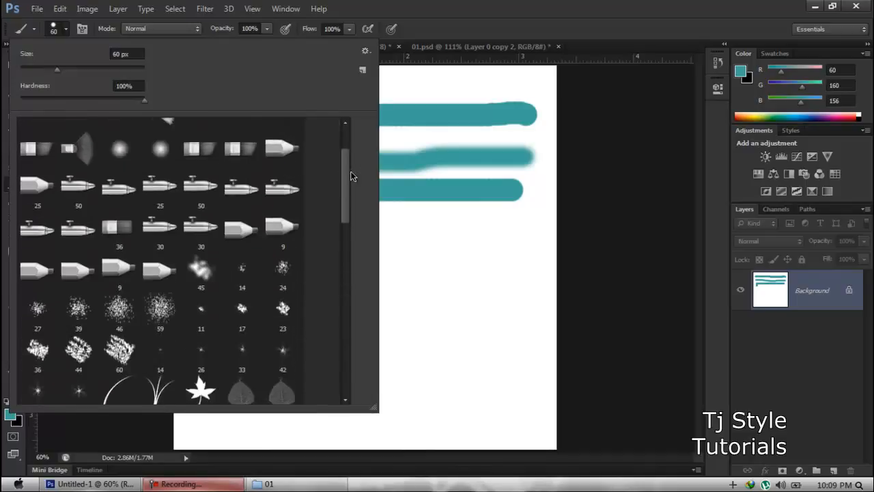
# Display the brush presets as stroke thumbnails and browse the stroke previews down to the grass and leaf brushes.
pyautogui.click(365, 53)
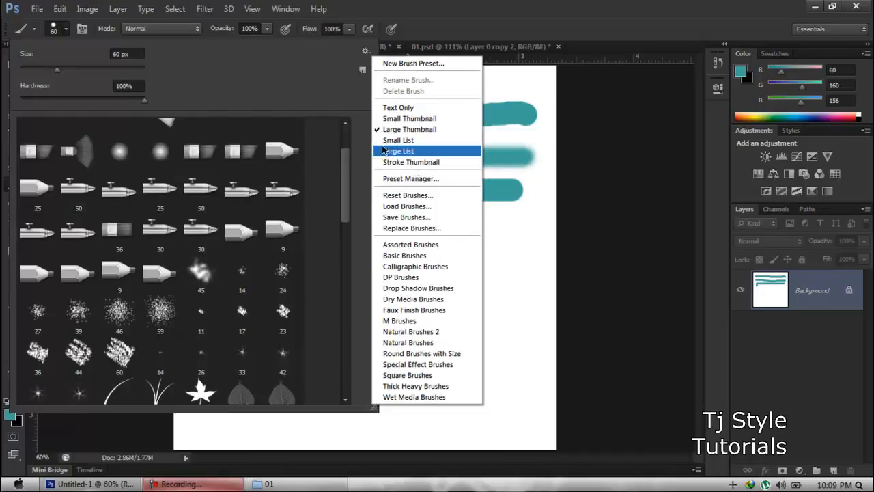
pyautogui.click(401, 166)
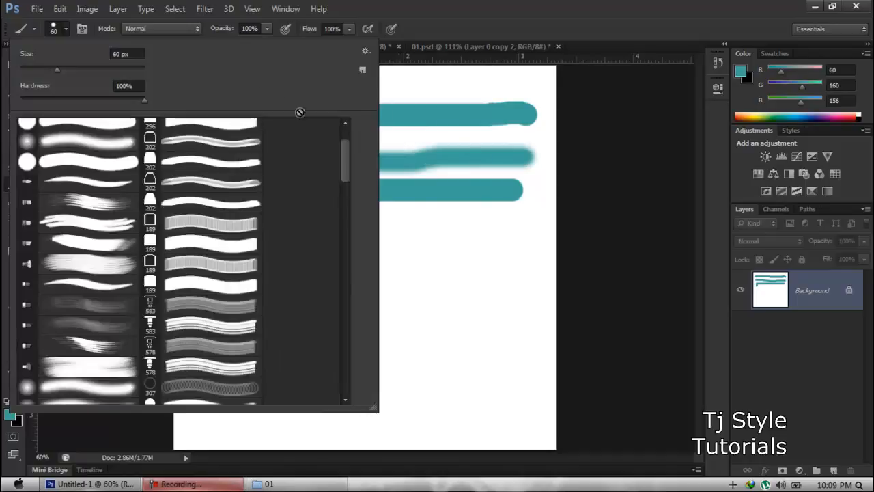
pyautogui.moveTo(344, 162)
pyautogui.mouseDown()
pyautogui.moveTo(345, 149)
pyautogui.moveTo(343, 183)
pyautogui.mouseUp()
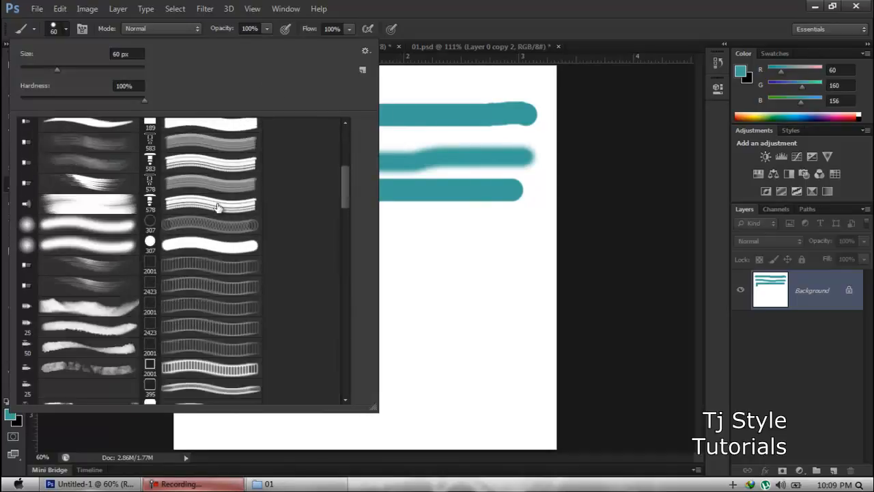
pyautogui.moveTo(345, 185); pyautogui.dragTo(344, 200)
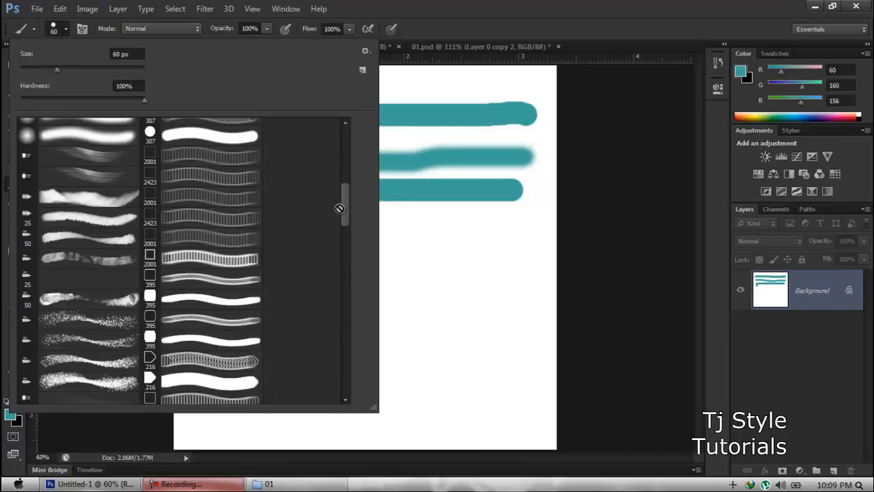
pyautogui.moveTo(345, 208); pyautogui.dragTo(343, 244)
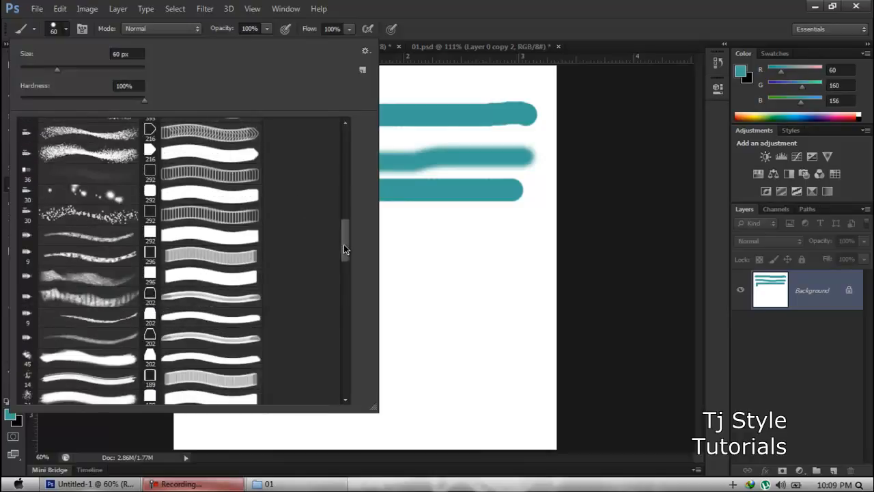
pyautogui.moveTo(343, 244); pyautogui.dragTo(343, 261)
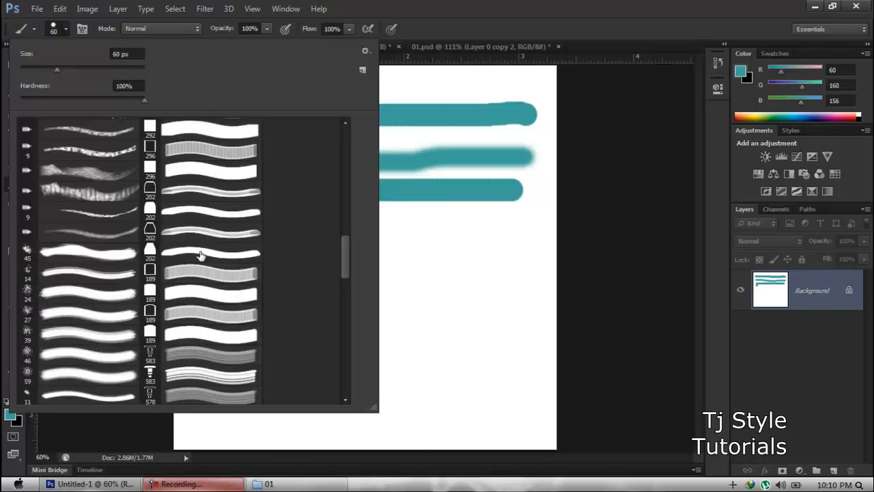
pyautogui.moveTo(346, 263)
pyautogui.mouseDown()
pyautogui.moveTo(354, 148)
pyautogui.moveTo(335, 273)
pyautogui.moveTo(340, 328)
pyautogui.mouseUp()
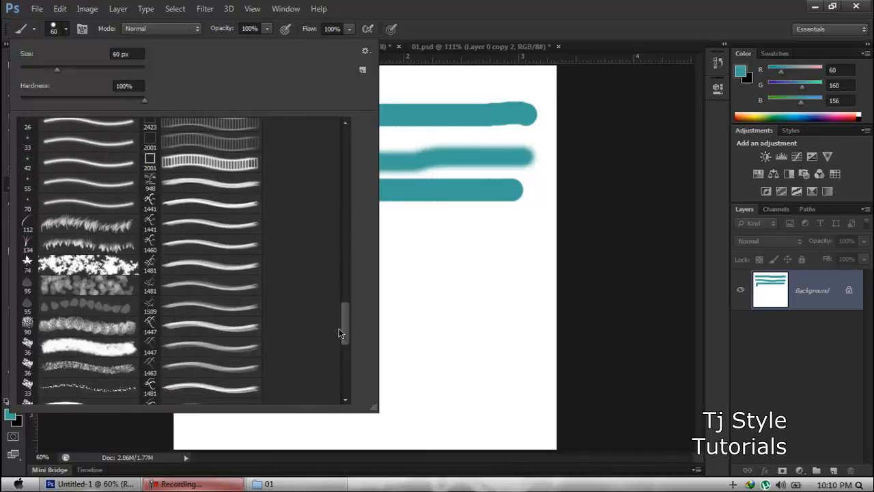
# Choose the 134 px grass brush preset and stamp a small tuft on the blank area below the strokes.
pyautogui.click(27, 246)
pyautogui.doubleClick(29, 243)
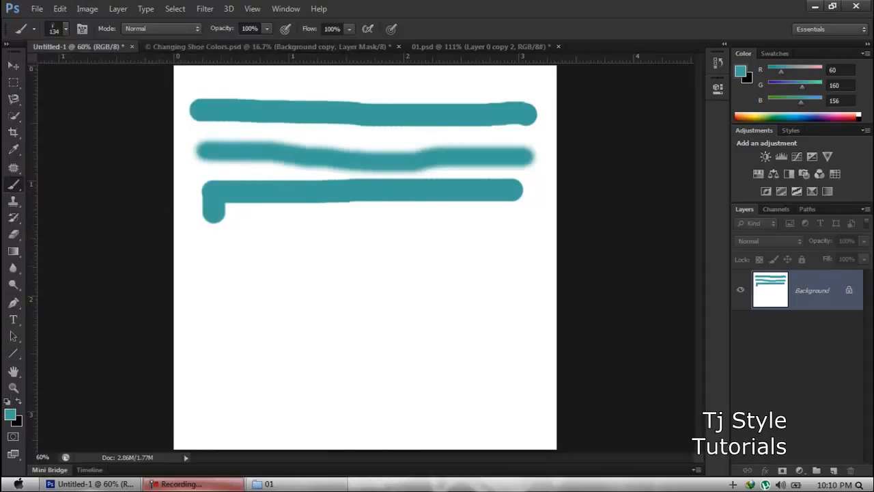
pyautogui.click(274, 287)
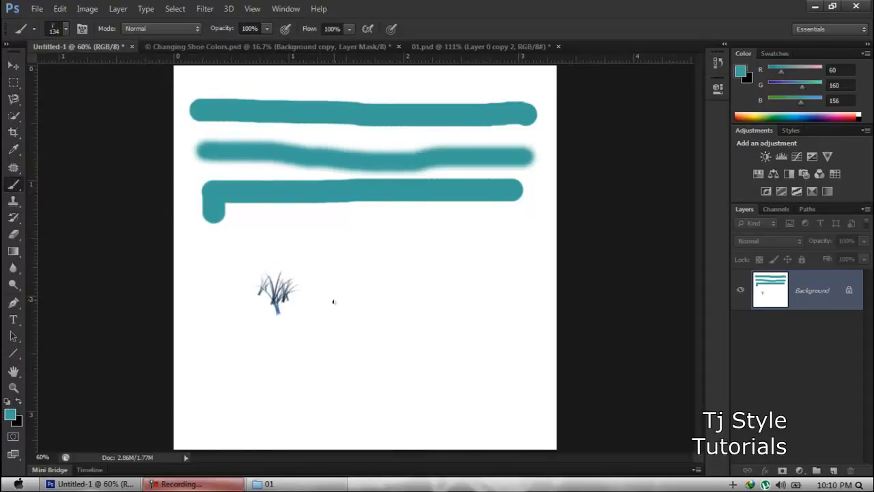
# Enlarge the grass brush to 1600 px and paint large grass blades across the canvas.
pyautogui.press(']')
pyautogui.press(']')
pyautogui.press(']')
pyautogui.press(']')
pyautogui.press(']')
pyautogui.press(']')
pyautogui.press(']')
pyautogui.press(']')
pyautogui.press(']')
pyautogui.press(']')
pyautogui.press(']')
pyautogui.press(']')
pyautogui.press(']')
pyautogui.press(']')
pyautogui.press(']')
pyautogui.press(']')
pyautogui.press(']')
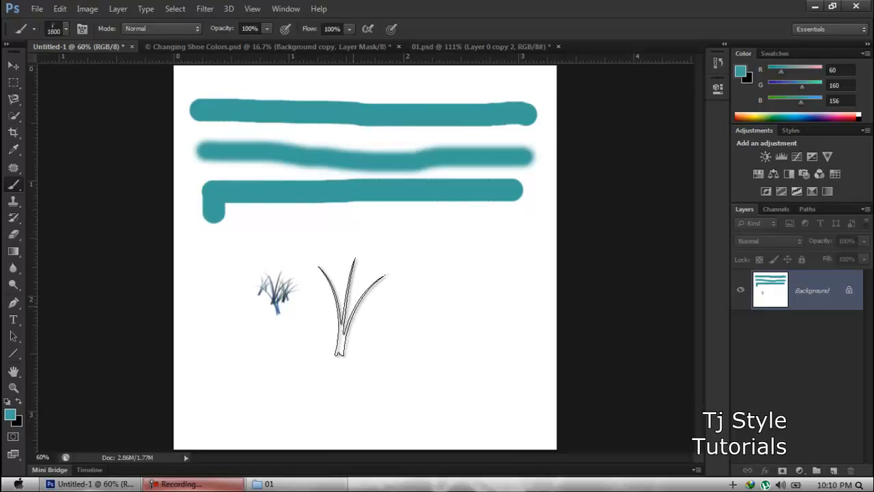
pyautogui.moveTo(352, 305)
pyautogui.mouseDown()
pyautogui.moveTo(490, 310)
pyautogui.moveTo(430, 319)
pyautogui.moveTo(274, 313)
pyautogui.moveTo(218, 338)
pyautogui.moveTo(335, 376)
pyautogui.moveTo(372, 356)
pyautogui.moveTo(457, 372)
pyautogui.moveTo(489, 334)
pyautogui.moveTo(352, 330)
pyautogui.moveTo(464, 355)
pyautogui.mouseUp()
# Reduce the grass brush to 800 px and paint smaller grass blades along the lower part of the canvas.
pyautogui.press('[')
pyautogui.press('[')
pyautogui.press('[')
pyautogui.press('[')
pyautogui.press('[')
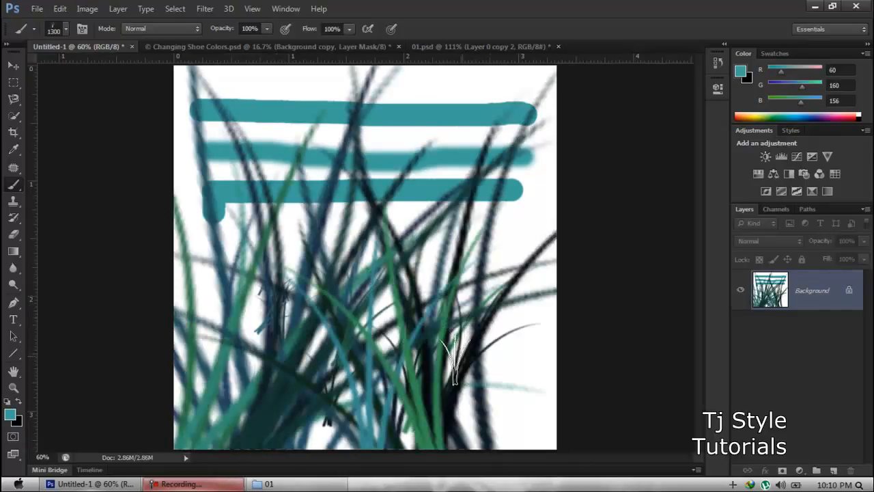
pyautogui.press('[')
pyautogui.moveTo(407, 372)
pyautogui.mouseDown()
pyautogui.moveTo(382, 391)
pyautogui.moveTo(273, 385)
pyautogui.mouseUp()
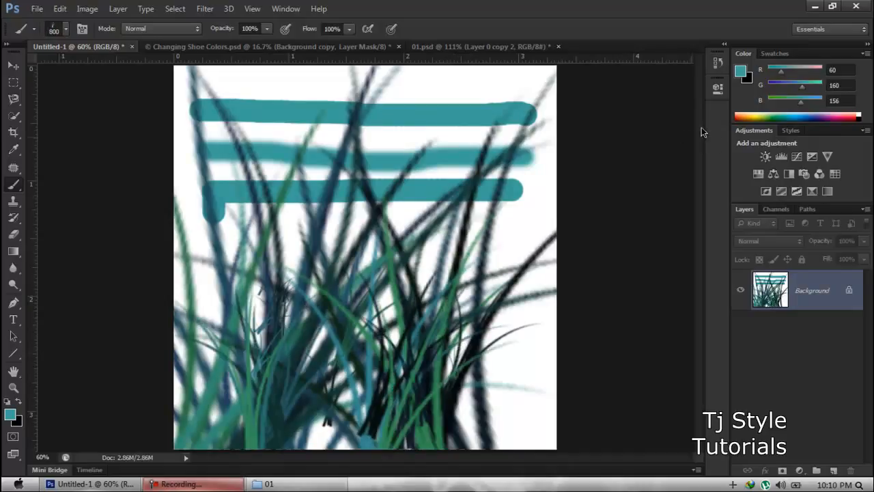
# Revert the document to its initial blank snapshot in the history.
pyautogui.click(717, 64)
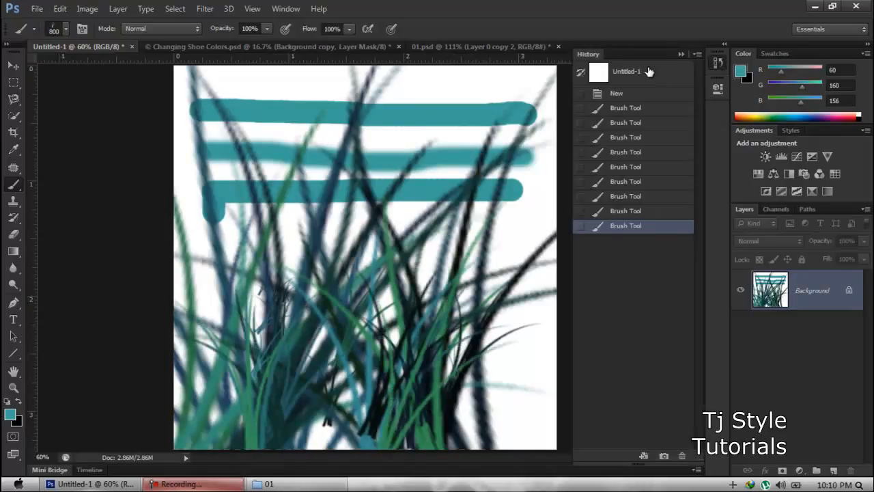
pyautogui.click(627, 75)
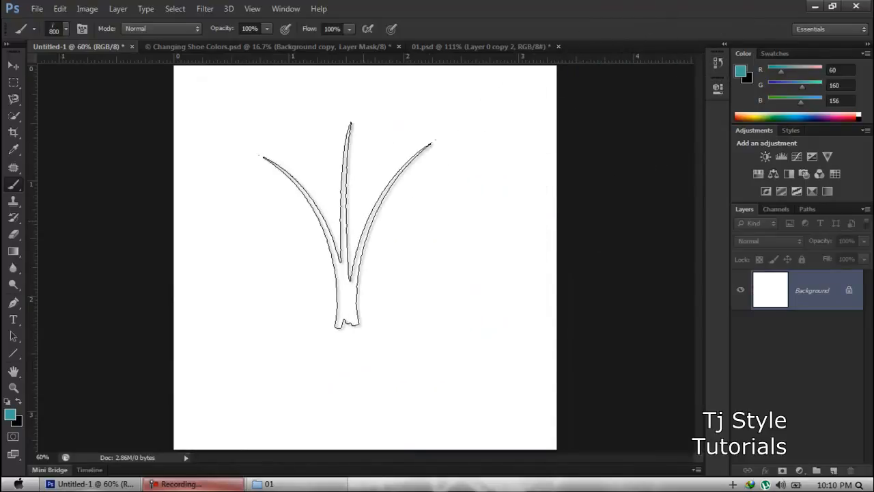
# Shrink the grass brush to 100 px and paint two horizontal rows of grass across the middle of the canvas.
pyautogui.press('[')
pyautogui.press('[')
pyautogui.press('[')
pyautogui.press('[')
pyautogui.press('[')
pyautogui.press('[')
pyautogui.press('[')
pyautogui.press('[')
pyautogui.press('[')
pyautogui.press('[')
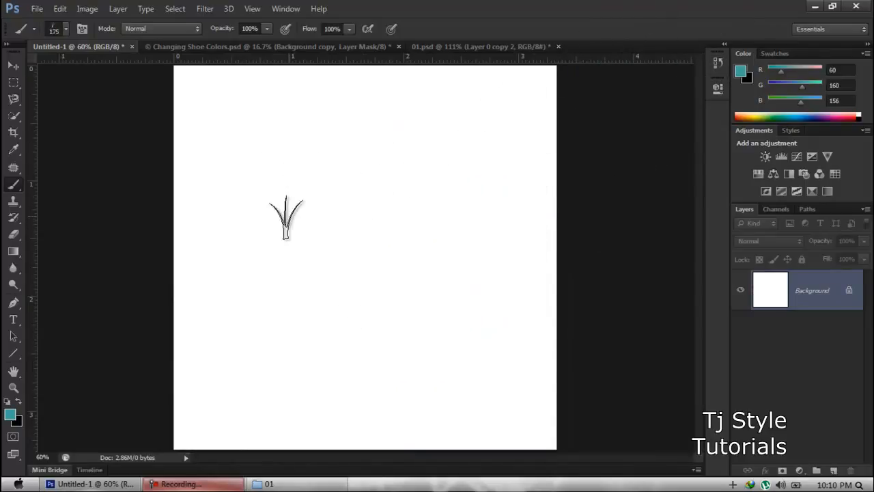
pyautogui.press('[')
pyautogui.moveTo(280, 216)
pyautogui.mouseDown()
pyautogui.moveTo(481, 215)
pyautogui.moveTo(290, 215)
pyautogui.moveTo(478, 216)
pyautogui.moveTo(454, 232)
pyautogui.moveTo(218, 241)
pyautogui.mouseUp()
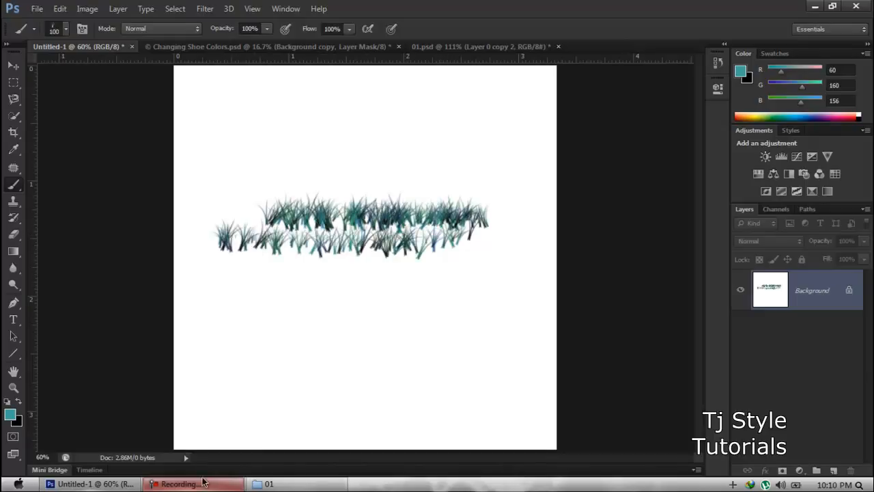
pyautogui.click(269, 483)
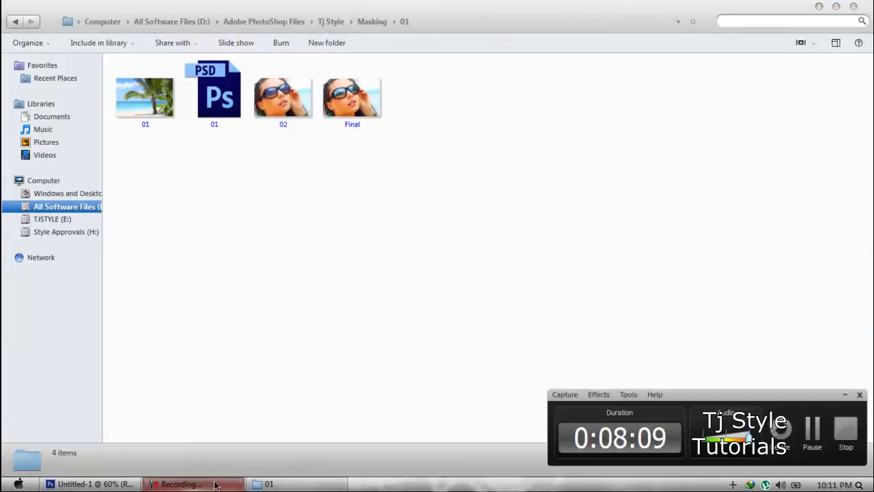
pyautogui.click(109, 486)
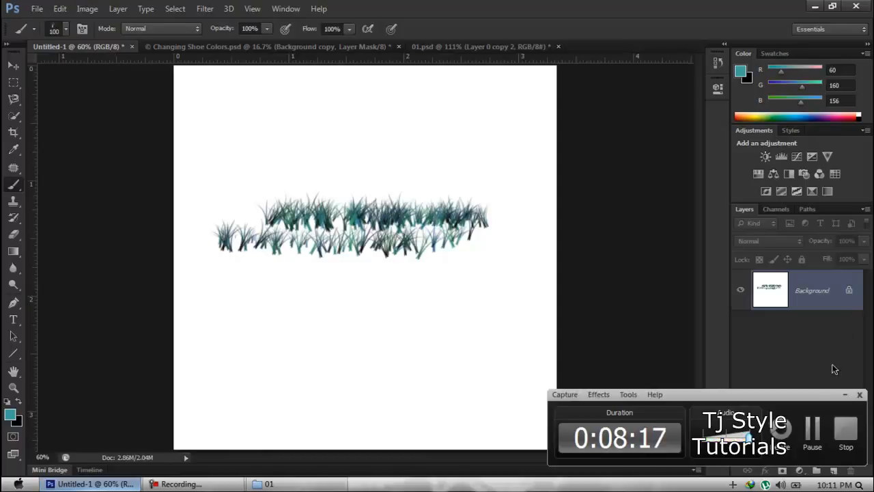
pyautogui.click(845, 396)
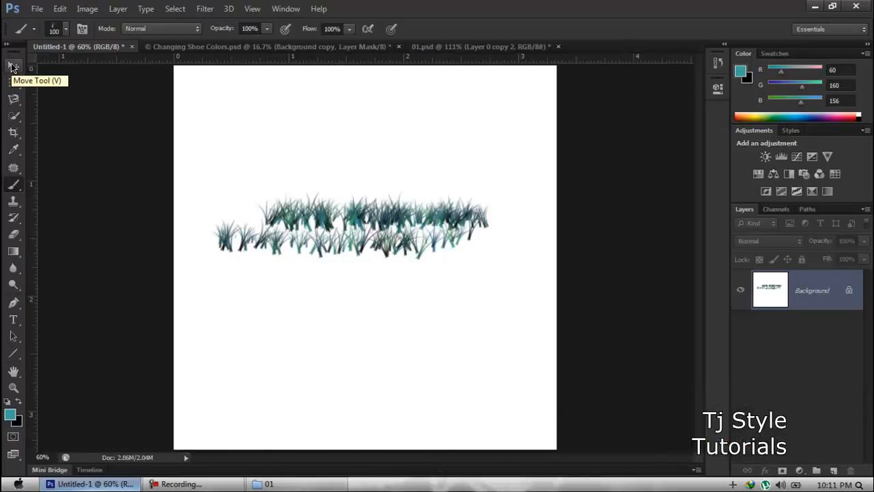
# Switch briefly to the Move tool, return to the Brush tool, and choose the hard round preset at 100 px with 100% hardness.
pyautogui.click(12, 65)
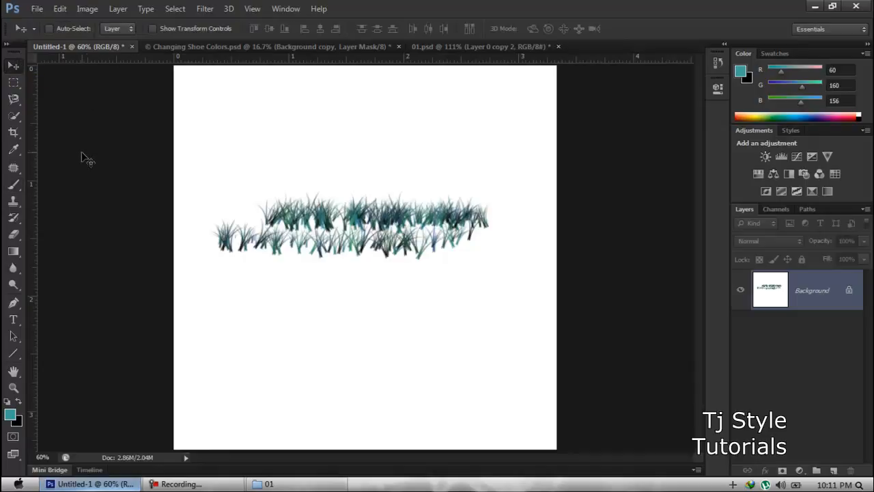
pyautogui.press('b')
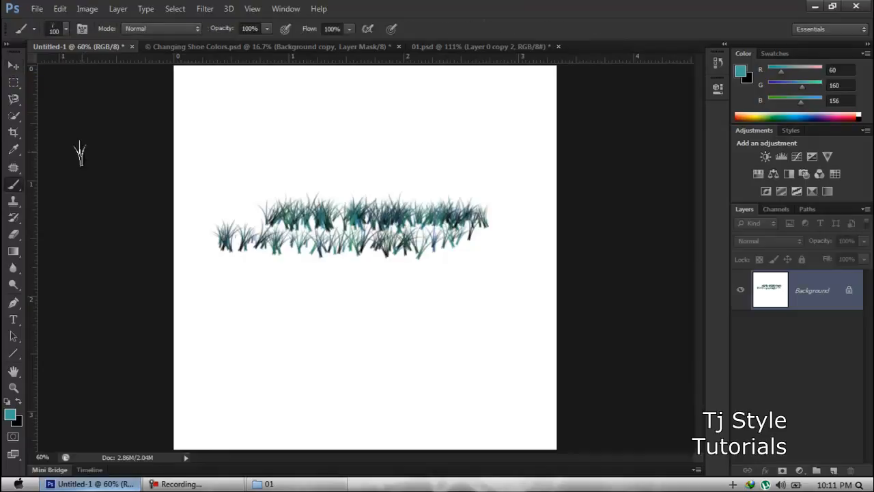
pyautogui.click(69, 28)
pyautogui.scroll(2, 205, 190)
pyautogui.scroll(10, 212, 192)
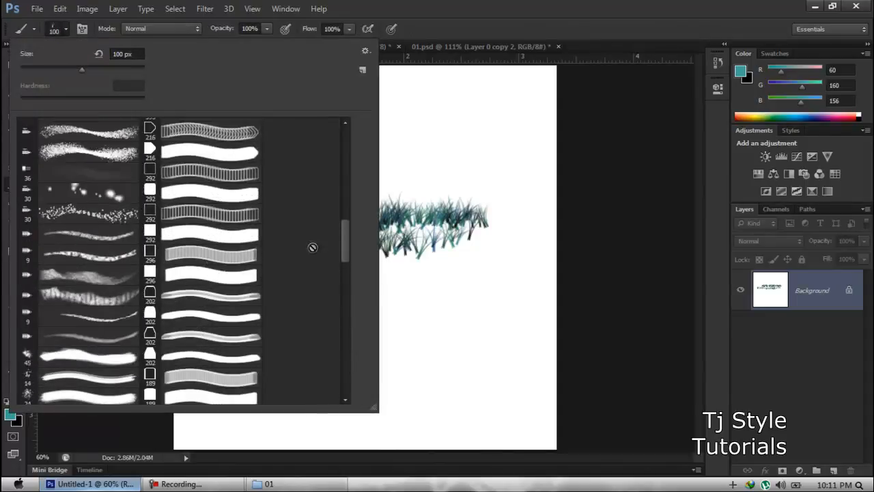
pyautogui.moveTo(345, 237); pyautogui.dragTo(350, 149)
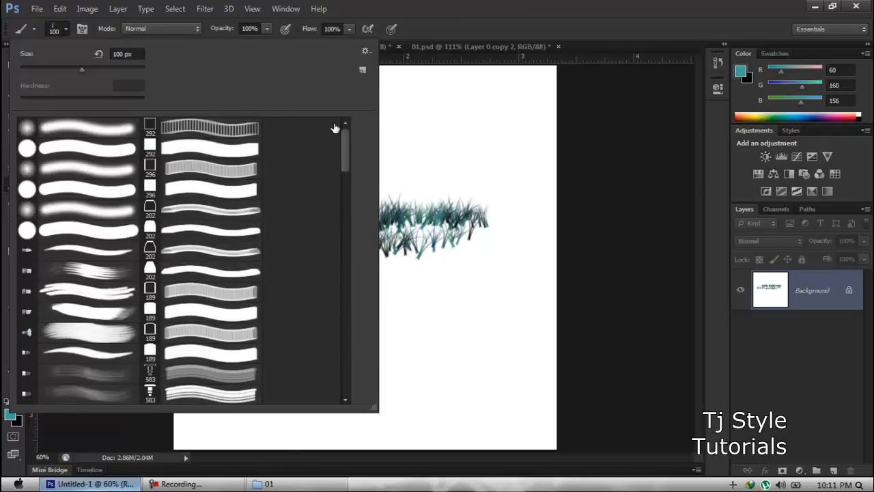
pyautogui.click(43, 153)
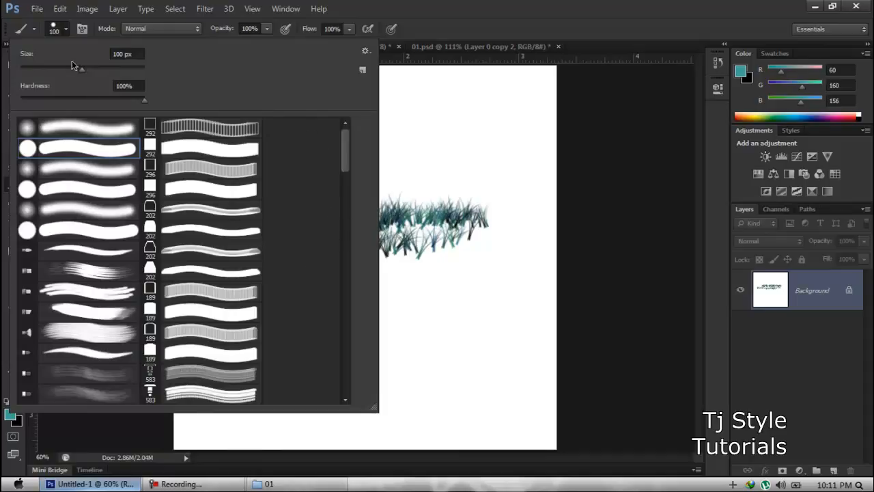
pyautogui.doubleClick(36, 149)
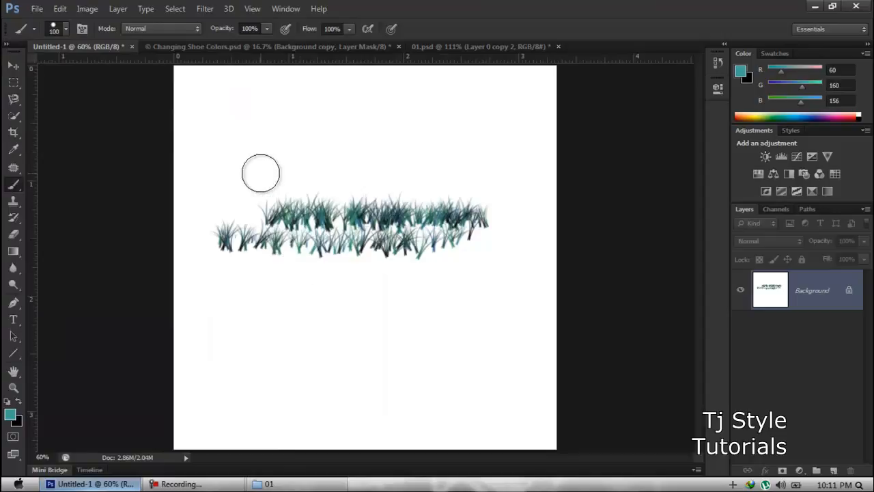
# Paint a straight horizontal stroke above the grass by connecting a dab at the canvas's left side to one at its right.
pyautogui.click(201, 121)
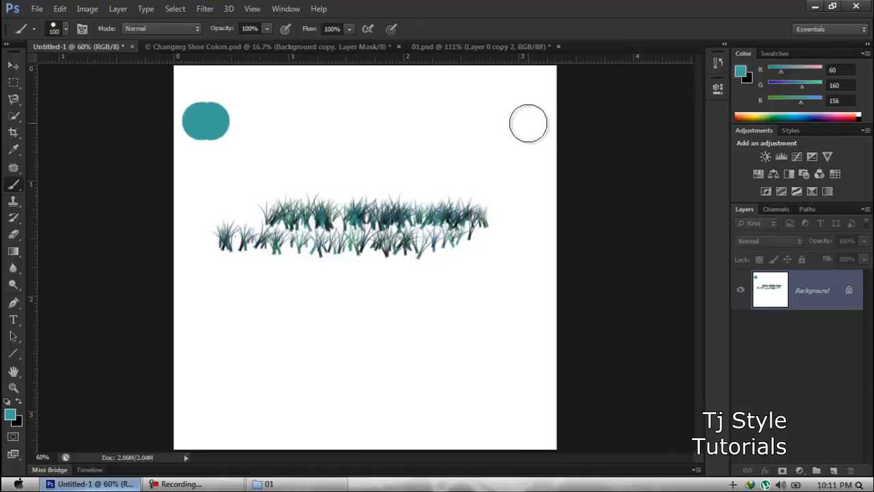
pyautogui.keyDown('shift'); pyautogui.click(526, 123); pyautogui.keyUp('shift')
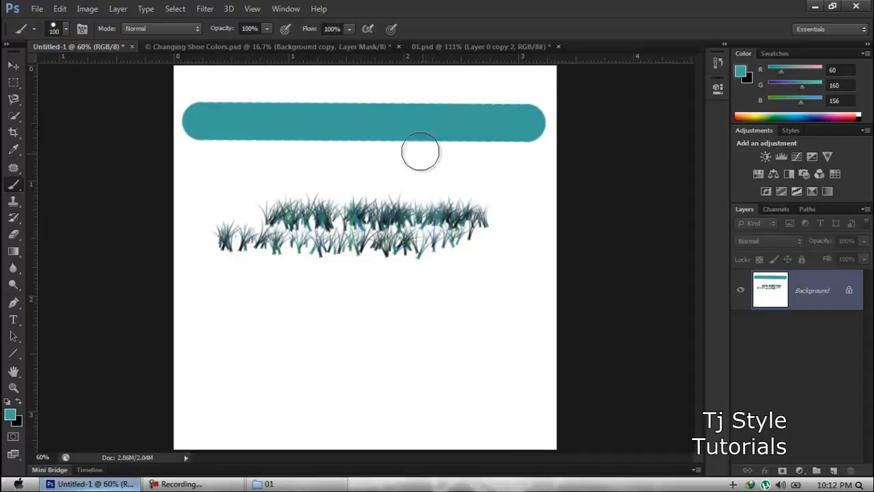
# Set the brush opacity to 50% and paint a horizontal stroke across the canvas just beneath the solid teal one.
pyautogui.click(267, 33)
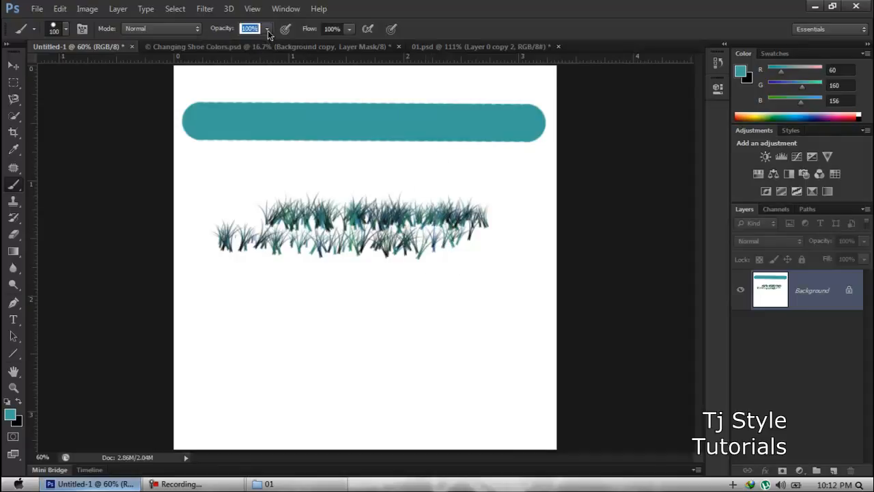
pyautogui.click(224, 30)
pyautogui.click(538, 28)
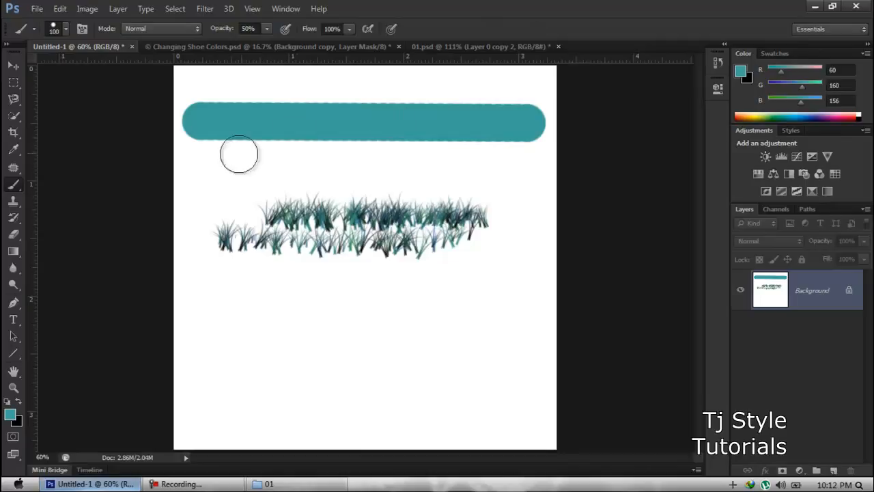
pyautogui.moveTo(197, 162); pyautogui.dragTo(531, 161)
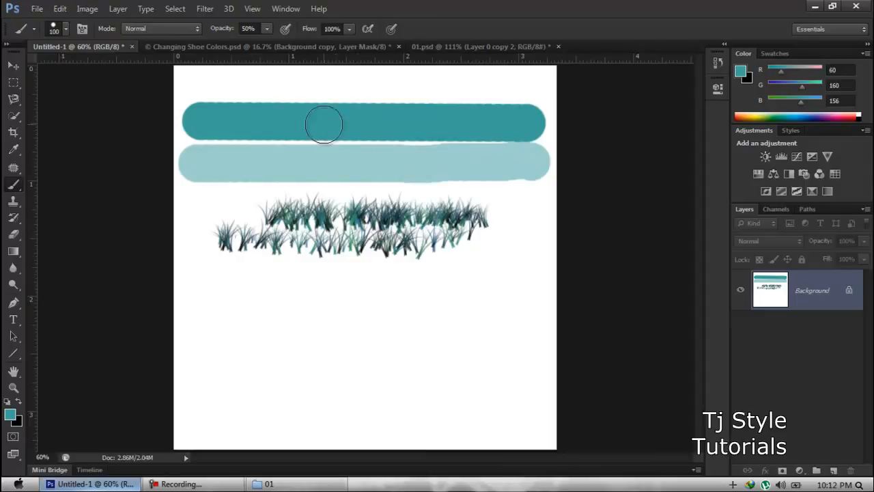
# Paint over both grass rows with the 50% opacity brush, slightly overlapping the lighter stroke above, and inspect the translucent result up close.
pyautogui.moveTo(198, 190)
pyautogui.mouseDown()
pyautogui.moveTo(497, 217)
pyautogui.moveTo(251, 220)
pyautogui.moveTo(450, 240)
pyautogui.moveTo(236, 245)
pyautogui.moveTo(494, 239)
pyautogui.moveTo(180, 239)
pyautogui.moveTo(455, 222)
pyautogui.mouseUp()
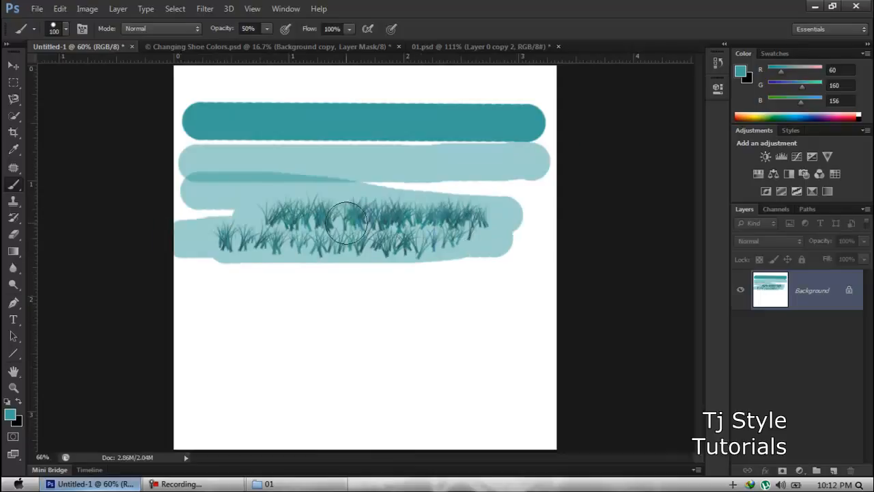
pyautogui.scroll(9, 347, 222)
pyautogui.scroll(-5, 346, 223)
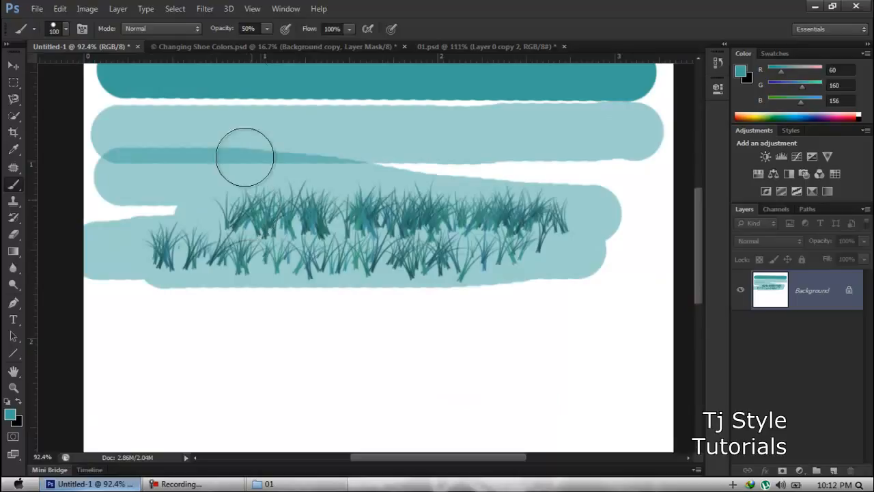
# Raise the brush opacity to 100% and cover the two grass rows with solid teal strokes.
pyautogui.moveTo(219, 32); pyautogui.dragTo(231, 30)
pyautogui.moveTo(200, 211)
pyautogui.mouseDown()
pyautogui.moveTo(661, 251)
pyautogui.moveTo(300, 225)
pyautogui.moveTo(235, 229)
pyautogui.moveTo(161, 261)
pyautogui.moveTo(137, 255)
pyautogui.moveTo(526, 249)
pyautogui.mouseUp()
pyautogui.moveTo(570, 252)
pyautogui.mouseDown()
pyautogui.moveTo(494, 269)
pyautogui.moveTo(592, 263)
pyautogui.moveTo(457, 211)
pyautogui.moveTo(261, 201)
pyautogui.moveTo(591, 223)
pyautogui.mouseUp()
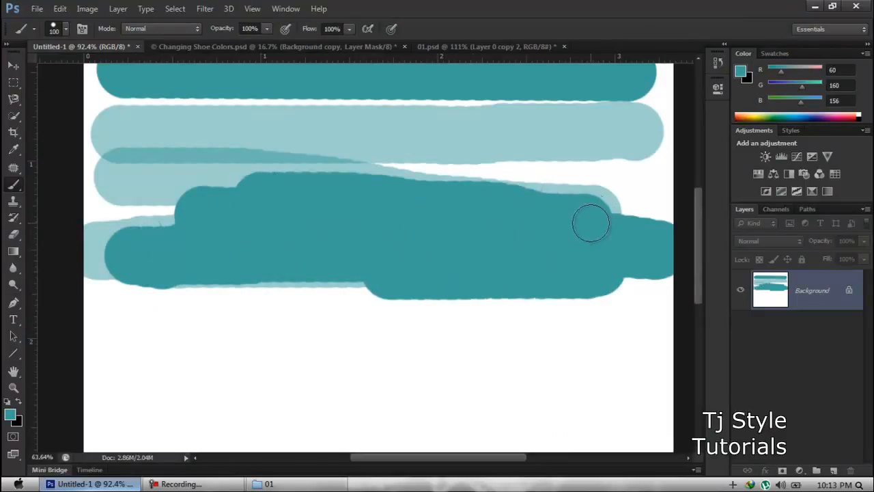
pyautogui.scroll(-3, 589, 222)
pyautogui.scroll(1, 448, 197)
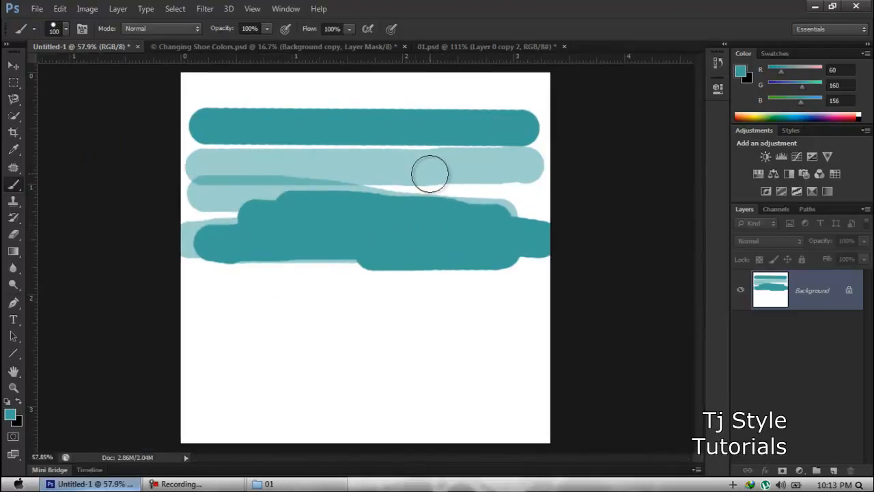
pyautogui.click(311, 486)
pyautogui.click(311, 486)
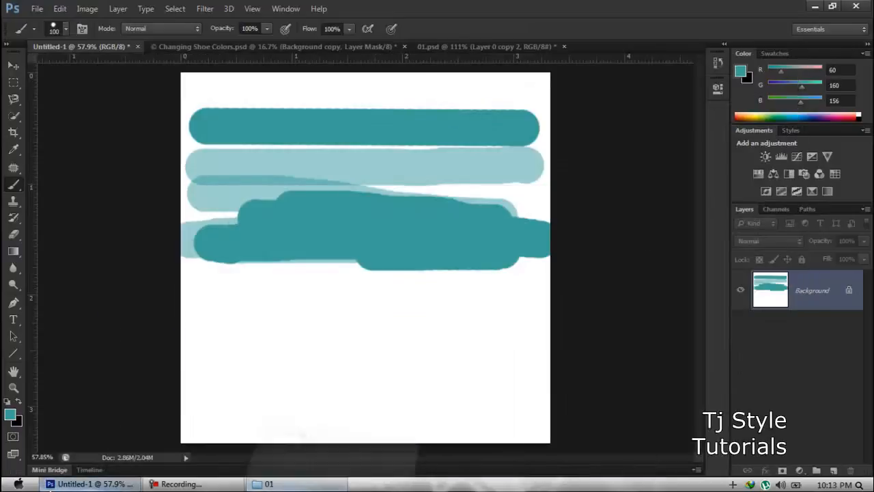
pyautogui.click(103, 485)
pyautogui.click(102, 484)
pyautogui.click(193, 484)
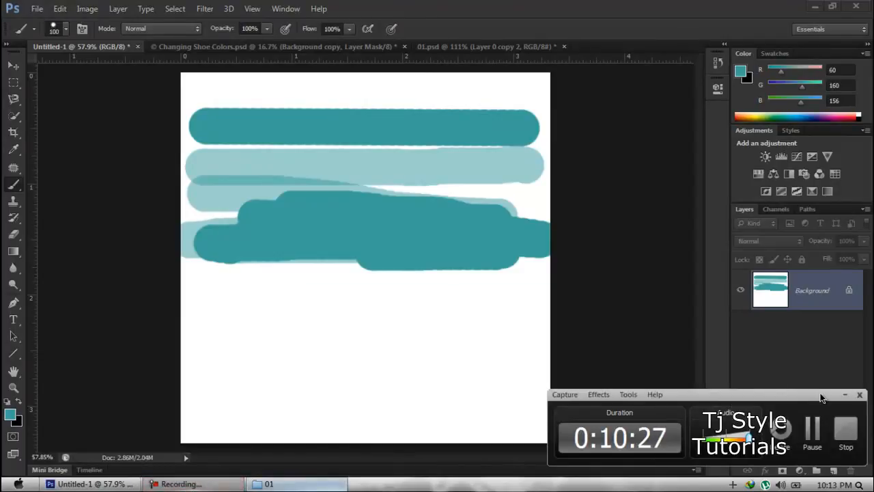
pyautogui.click(842, 395)
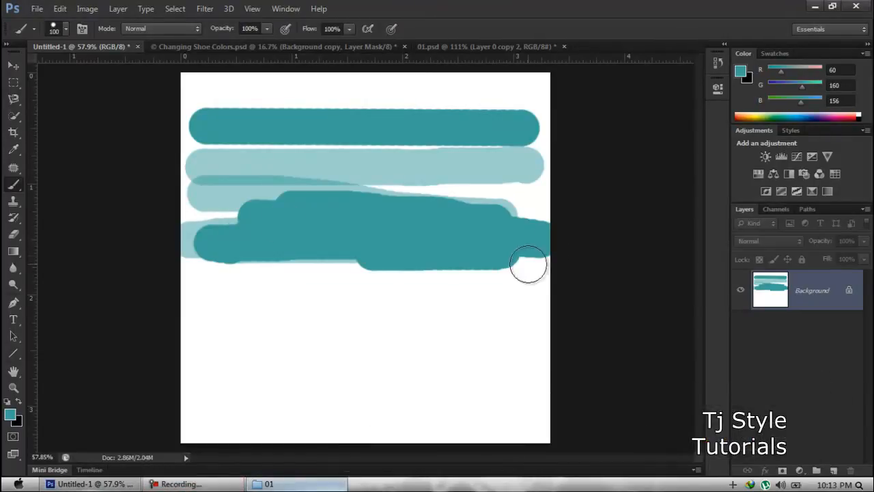
# Switch from the Brush tool to the Move tool and bring up the screen recorder window.
pyautogui.click(12, 68)
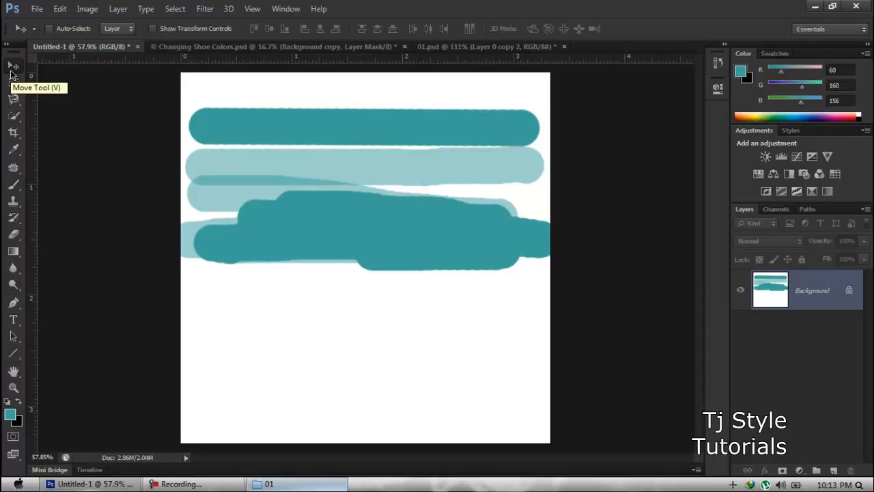
pyautogui.click(207, 485)
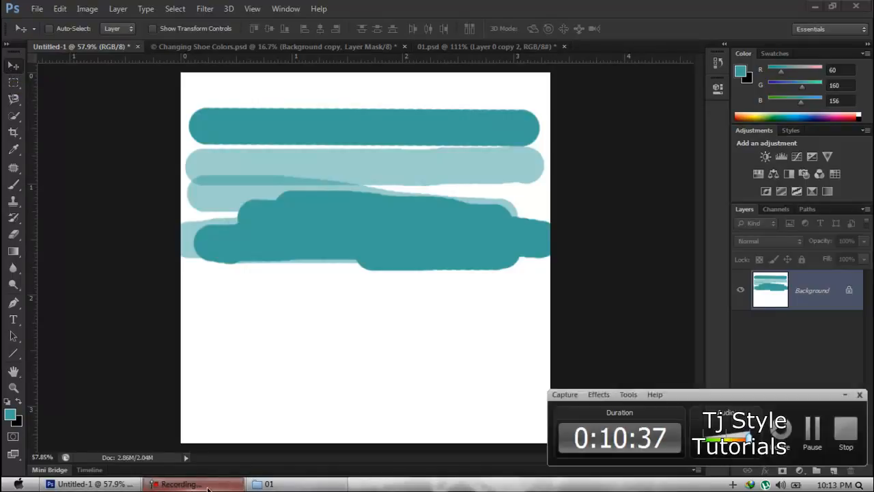